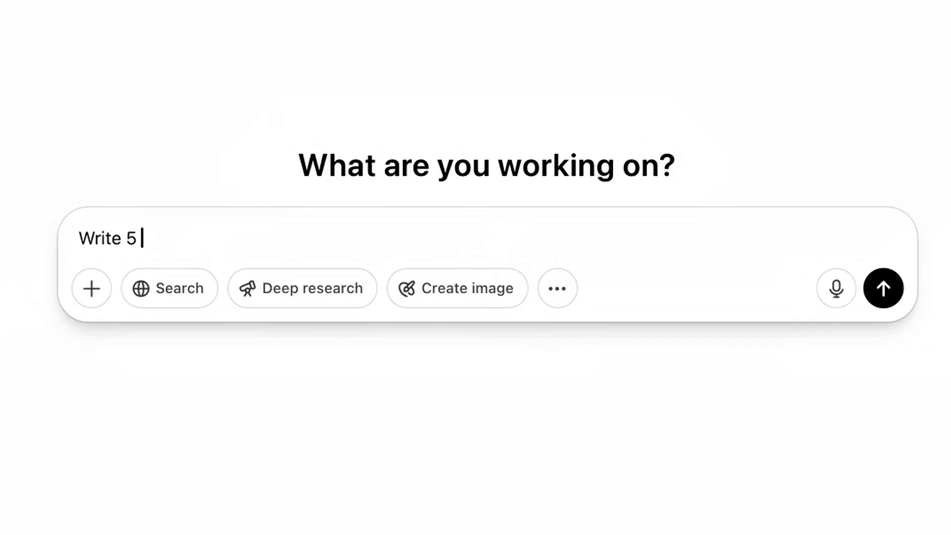
Step: Ask ChatGPT for 5 detailed interior stock-photo prompts with couches, formatted for Leonardo.AI
{"action": "type", "text": "highly detailed "}
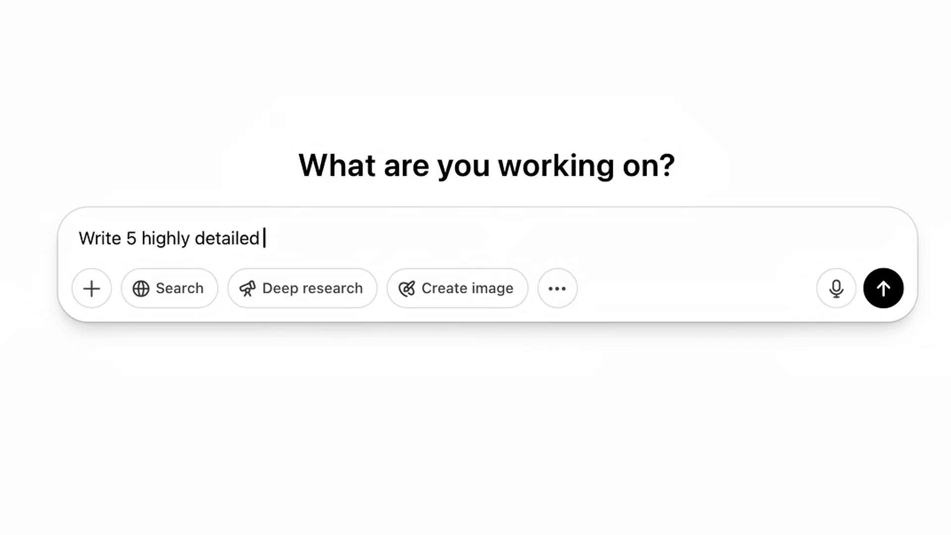
{"action": "type", "text": "image prompts for "}
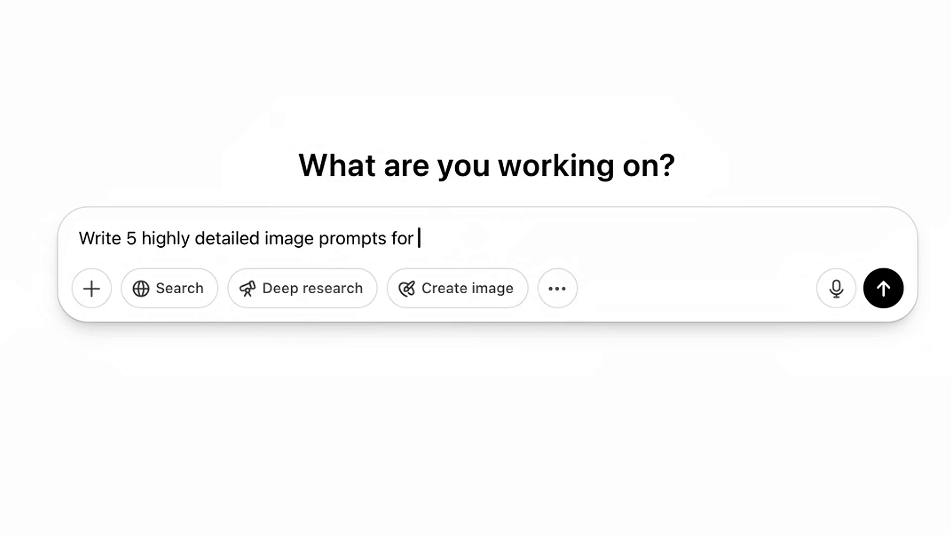
{"action": "type", "text": "stock photos of inter"}
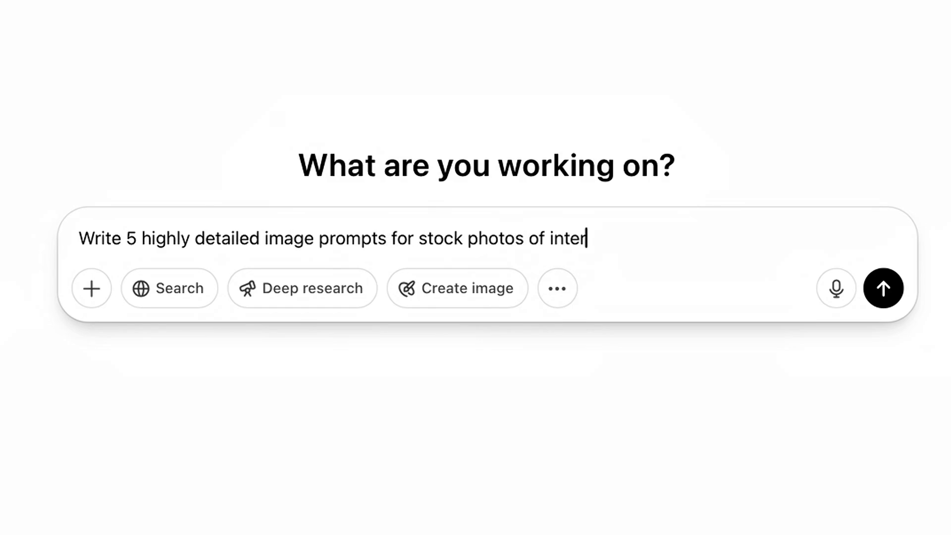
{"action": "type", "text": "iors. The inter"}
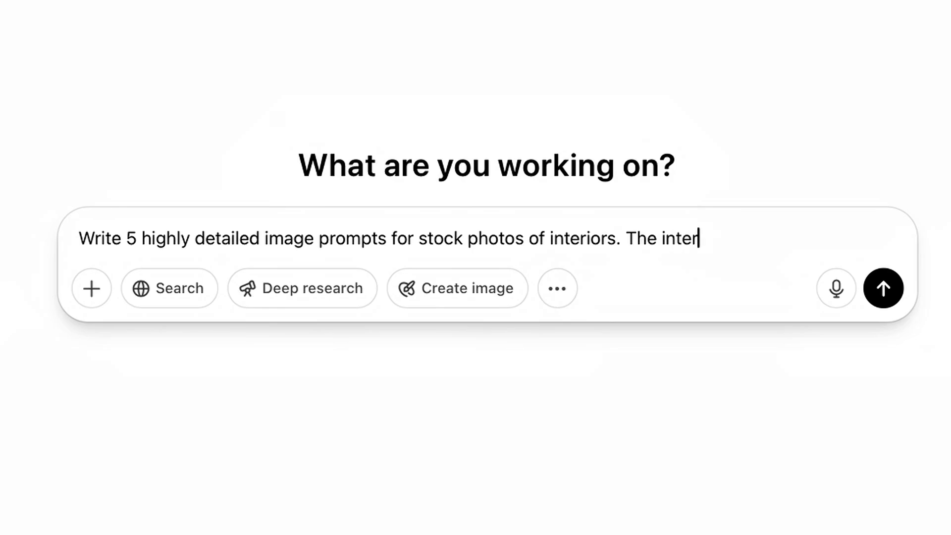
{"action": "type", "text": "iors should feature"}
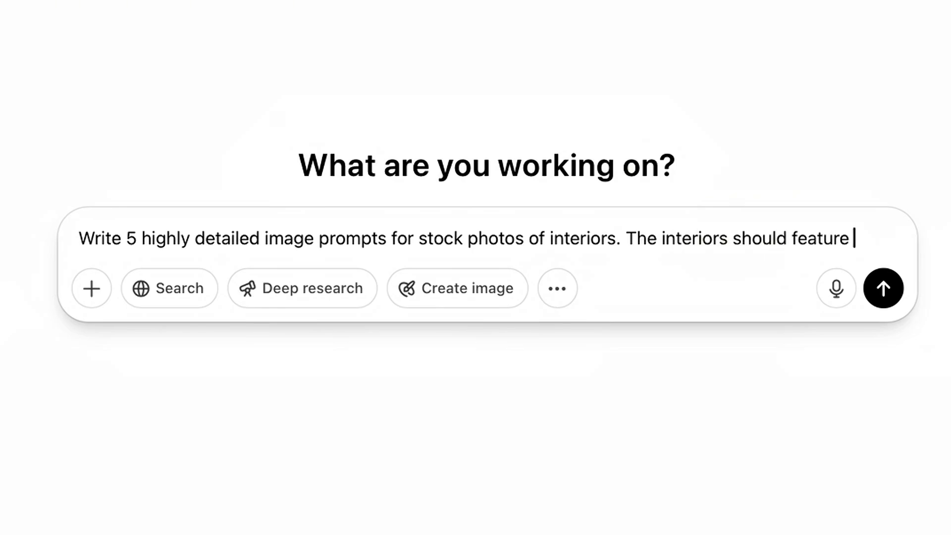
{"action": "type", "text": " a couch, a clean mini"}
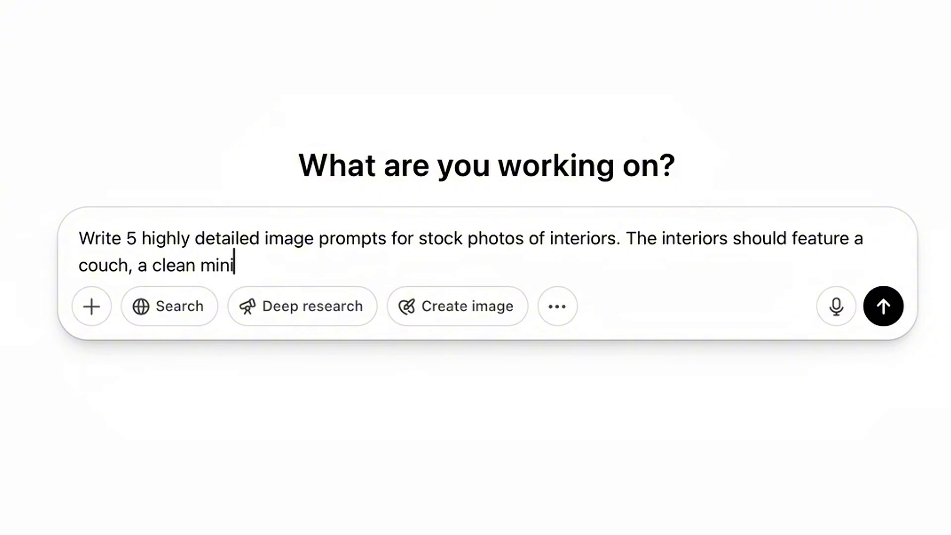
{"action": "type", "text": "malist design,"}
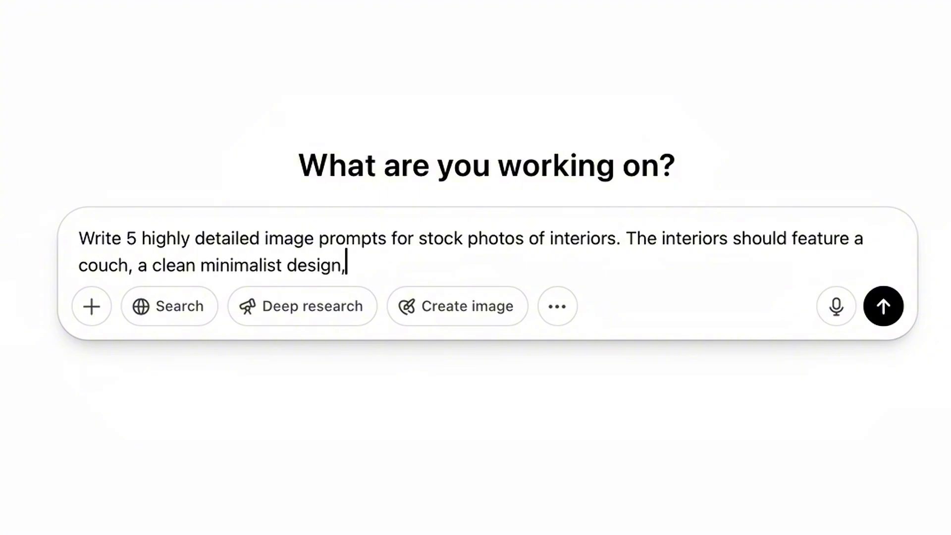
{"action": "type", "text": " wall space"}
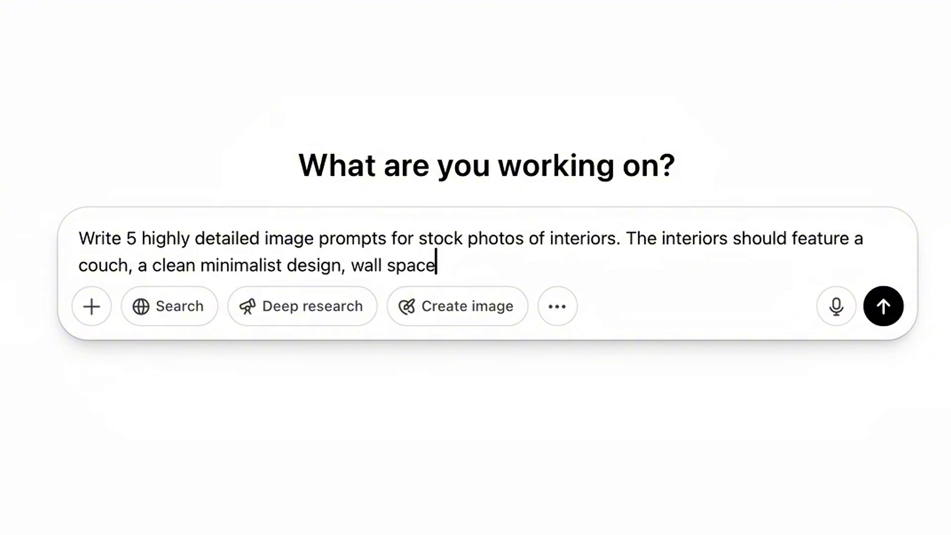
{"action": "type", "text": " so that the photos can be "}
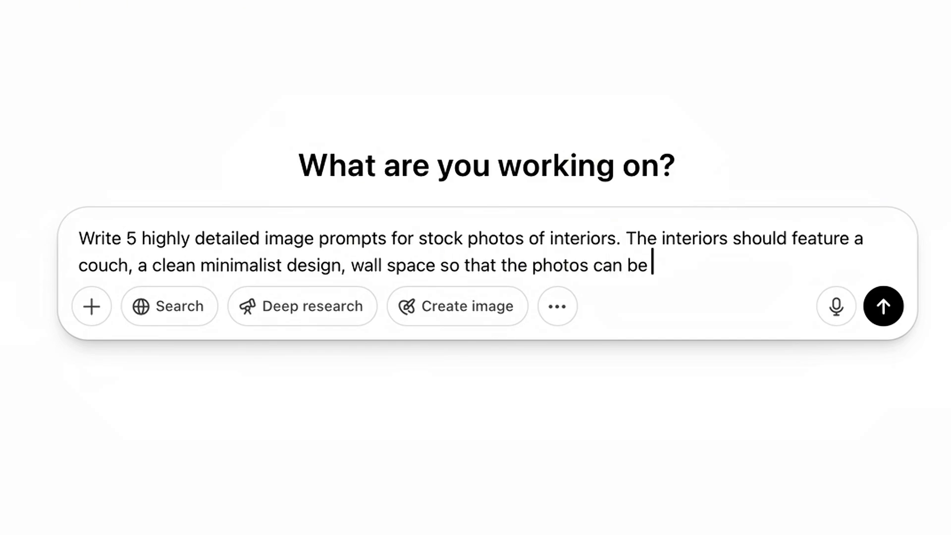
{"action": "type", "text": "used in Etsy mocku"}
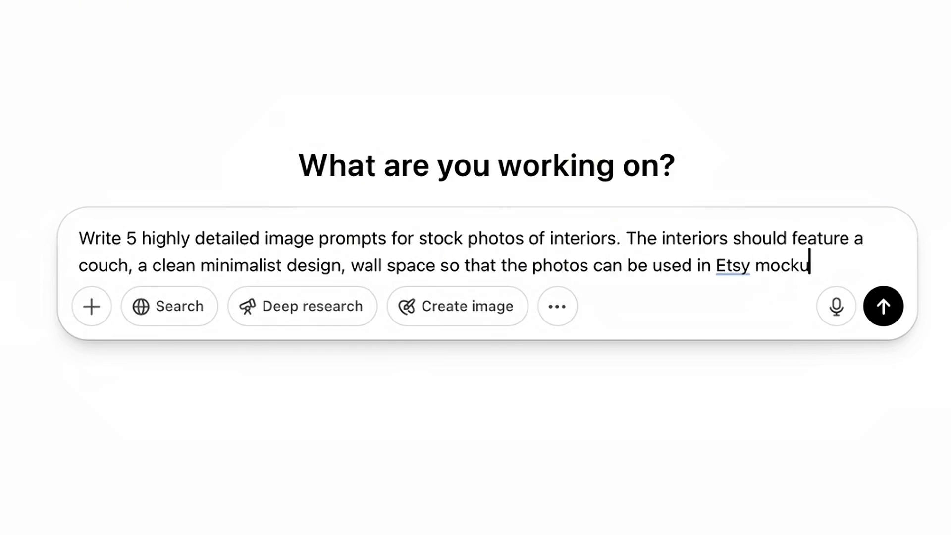
{"action": "type", "text": "ps or real estat"}
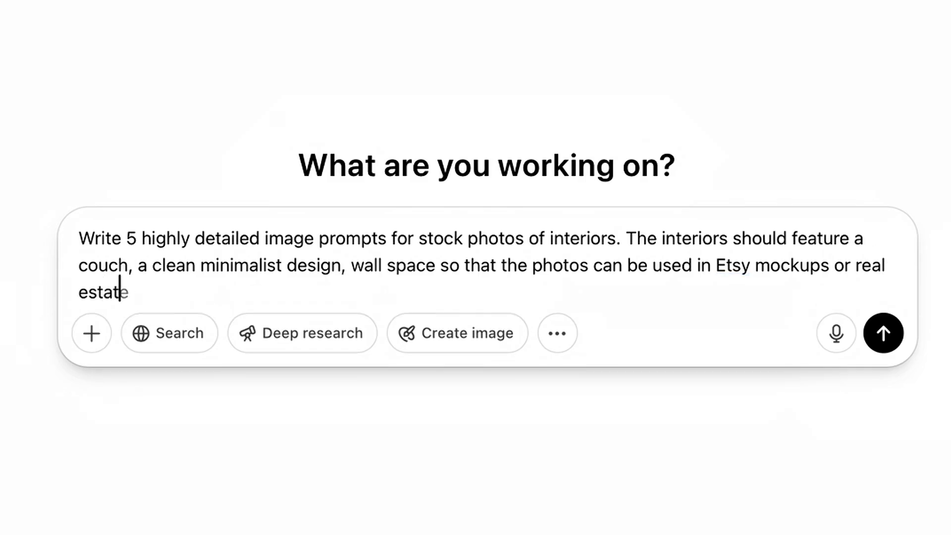
{"action": "type", "text": "e photos."}
{"action": "type", "text": "Prompting Style: Use terms like natural lighting, interior mockup, clean wall background, DSLR, 50mm lens, realistic textures, photorealism"}
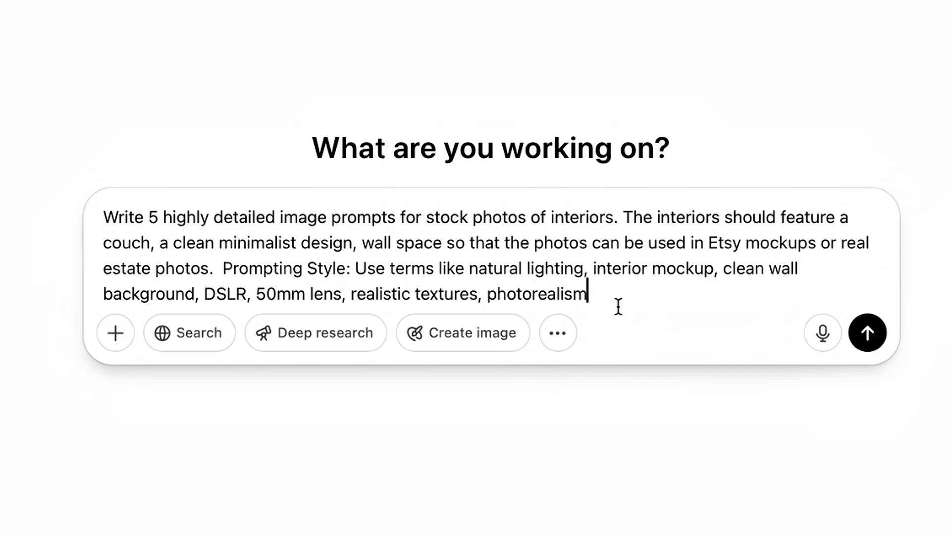
{"action": "type", "text": ". Ensure th"}
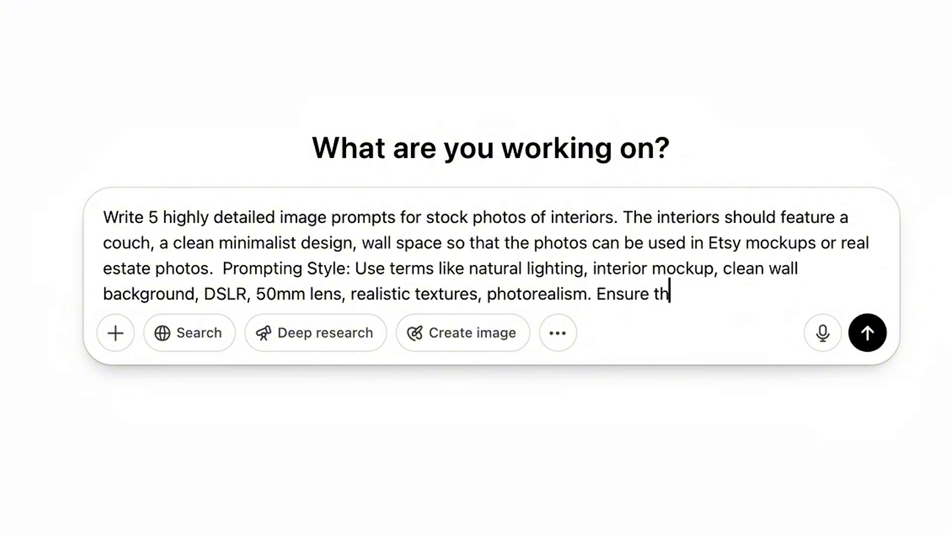
{"action": "type", "text": "at the image "}
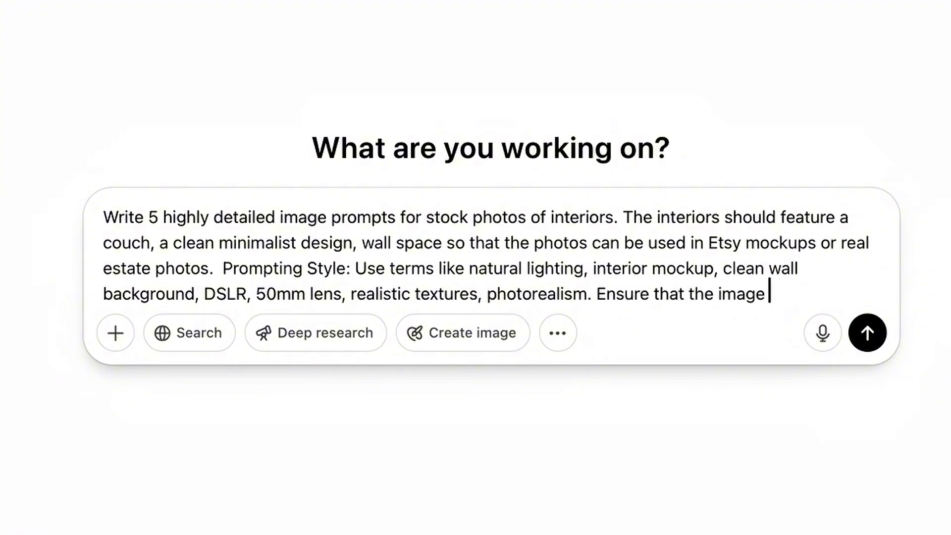
{"action": "type", "text": "prompts are formatted for "}
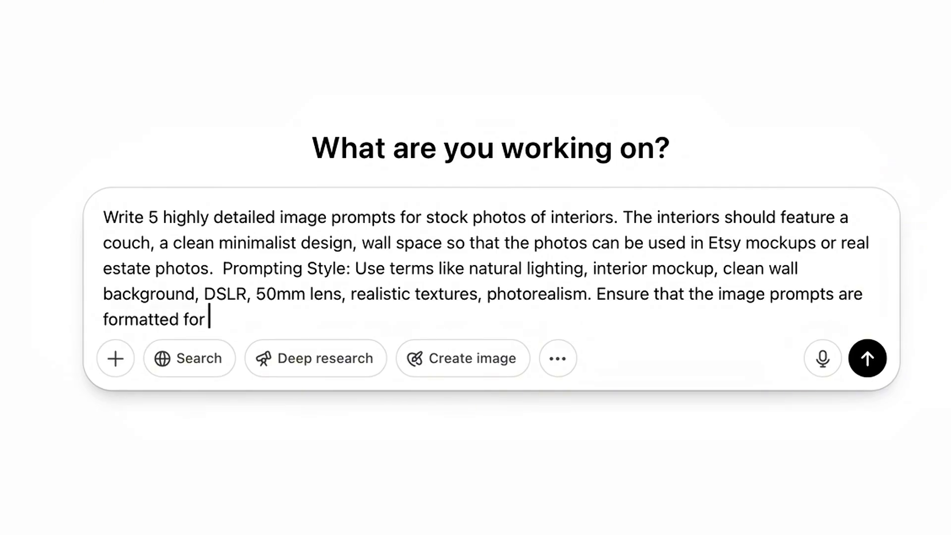
{"action": "type", "text": "Leonardo.AI"}
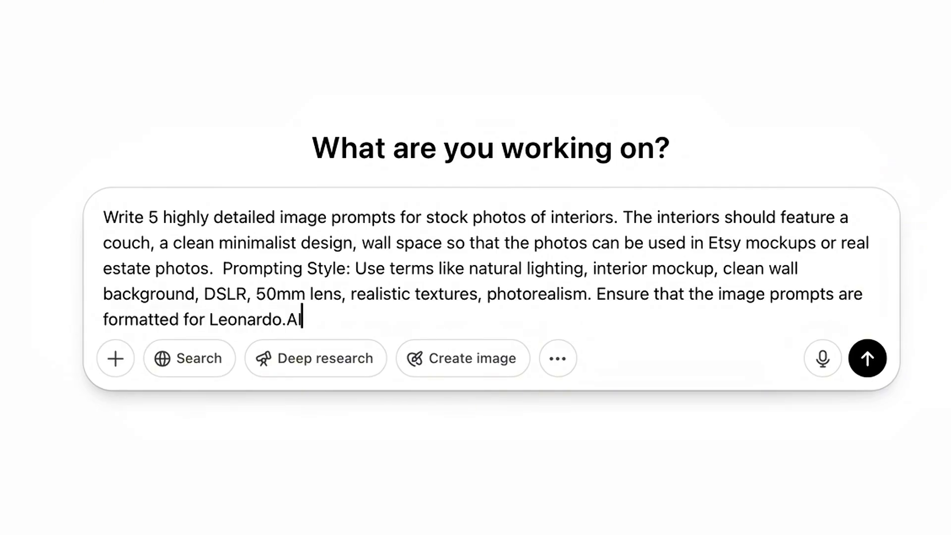
{"action": "key", "text": "Return"}
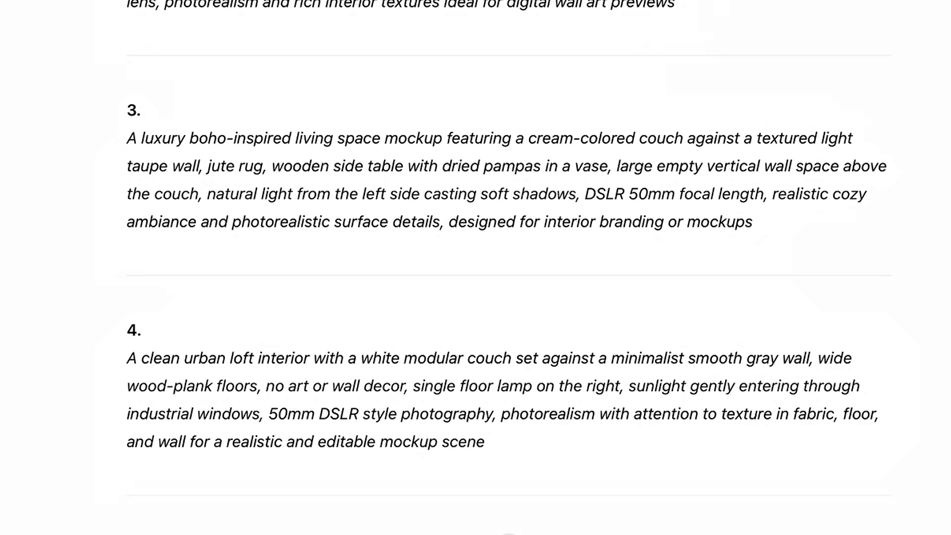
Step: Select the full text of prompt 1, the Scandinavian beige linen couch, for copying
{"action": "scroll", "coordinate": [425, 297], "scroll_direction": "up", "scroll_amount": 5}
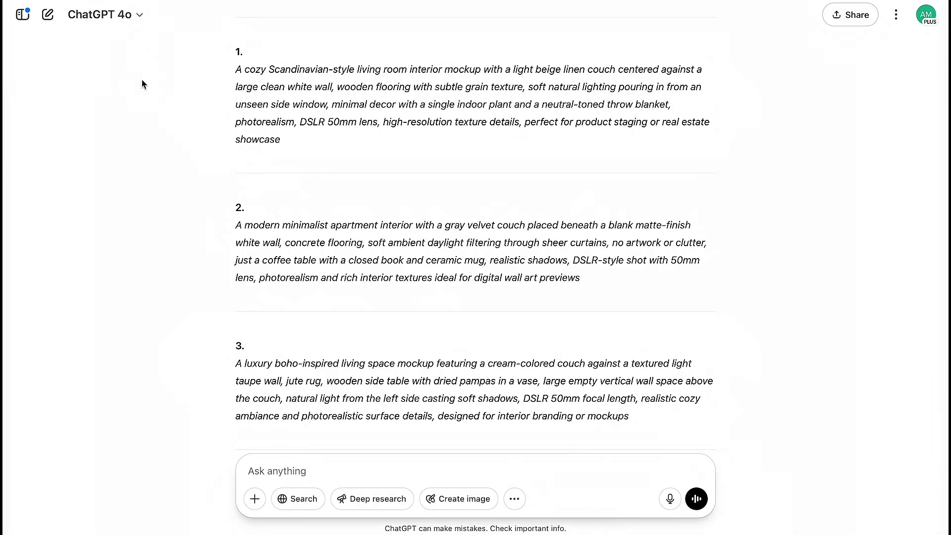
{"action": "left_click_drag", "start_coordinate": [237, 69], "coordinate": [352, 143]}
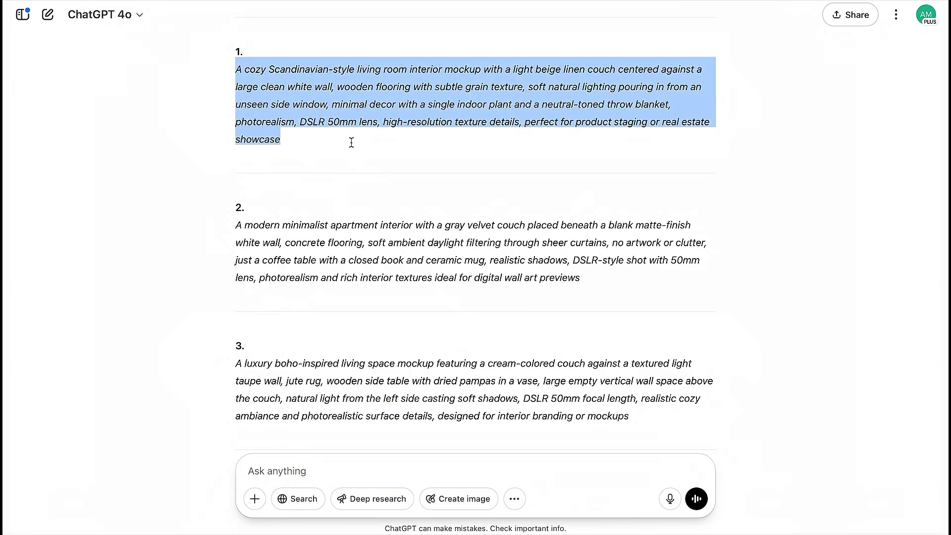
{"action": "right_click", "coordinate": [94, 10]}
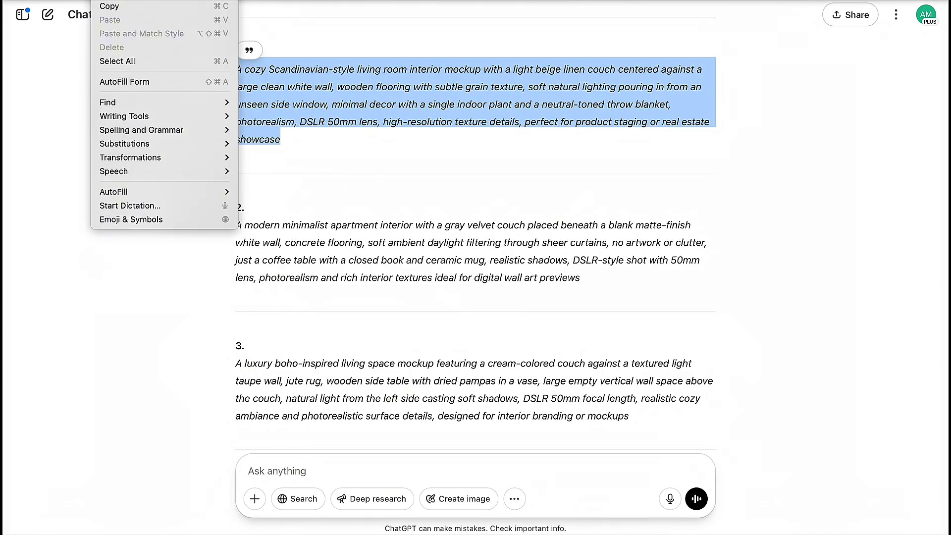
Step: Copy prompt 1 and open Leonardo.Ai's Flow State creation page
{"action": "left_click", "coordinate": [106, 6]}
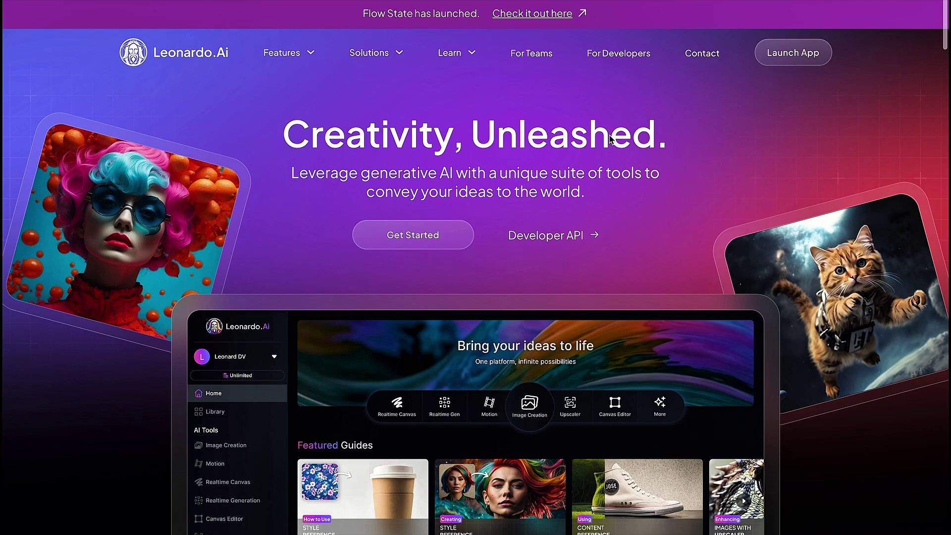
{"action": "scroll", "coordinate": [752, 233], "scroll_direction": "down", "scroll_amount": 1}
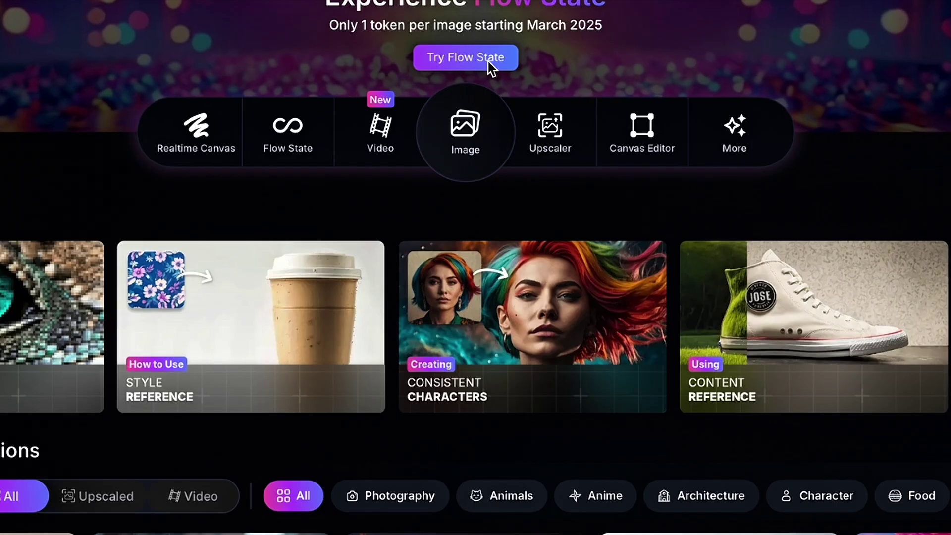
{"action": "left_click", "coordinate": [555, 40]}
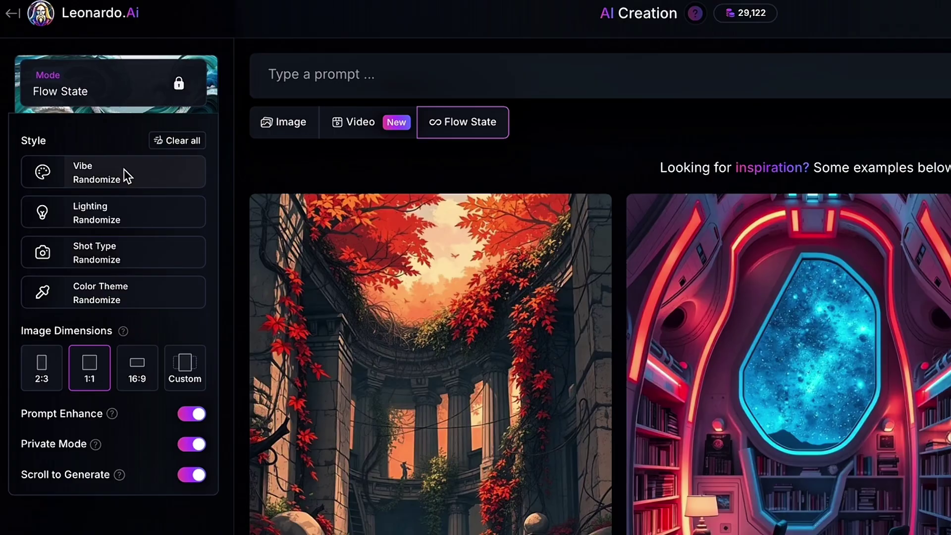
Step: Set the Vibe to Stock Photo, leave lighting unset, and choose the Elegant shot type
{"action": "left_click", "coordinate": [124, 171]}
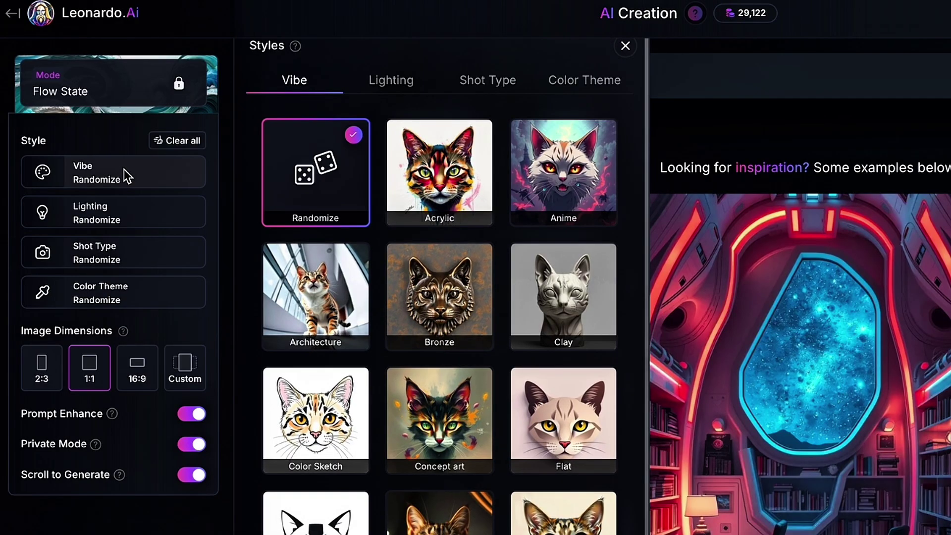
{"action": "scroll", "coordinate": [396, 272], "scroll_direction": "down", "scroll_amount": 6}
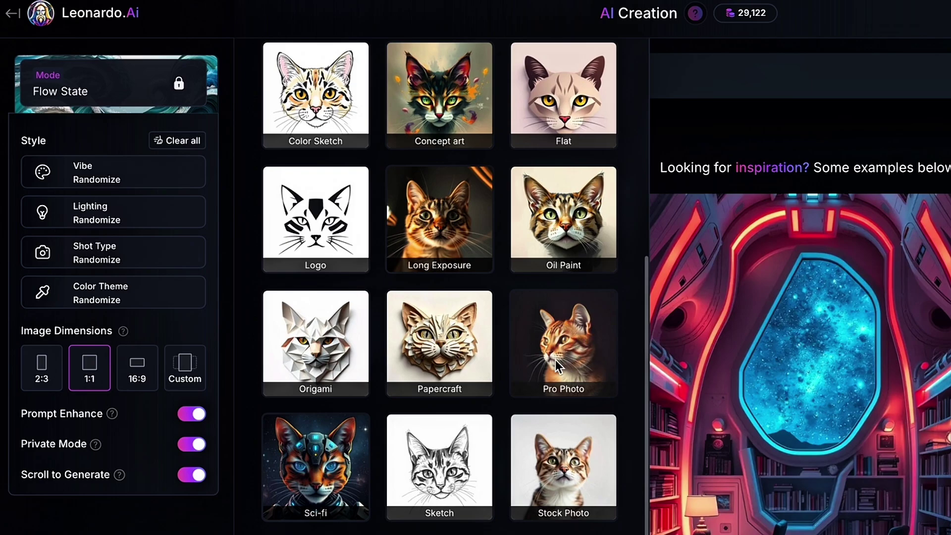
{"action": "left_click", "coordinate": [582, 489]}
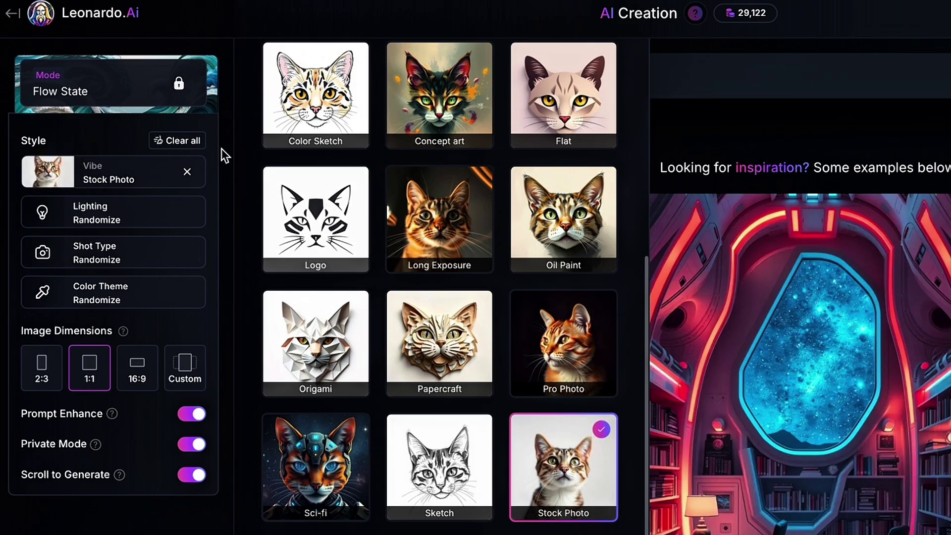
{"action": "left_click", "coordinate": [101, 221]}
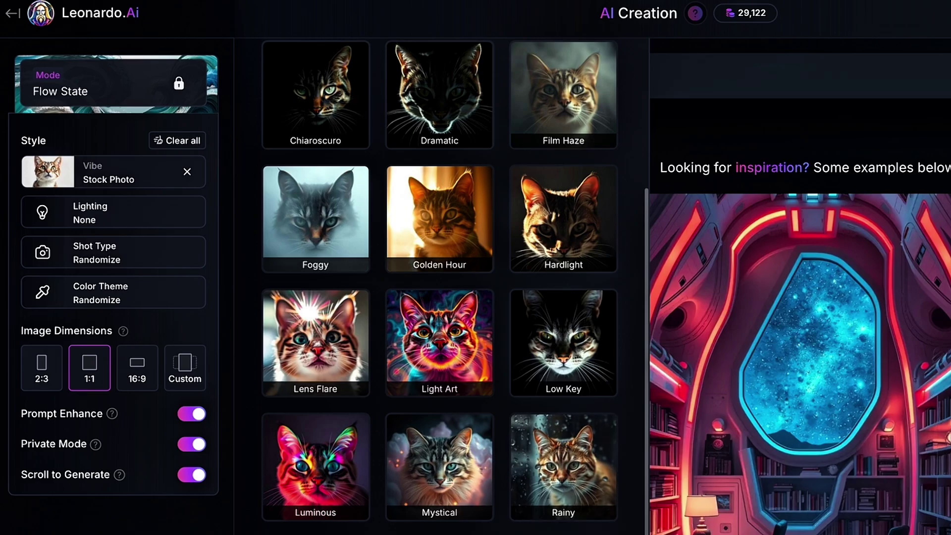
{"action": "left_click", "coordinate": [85, 256]}
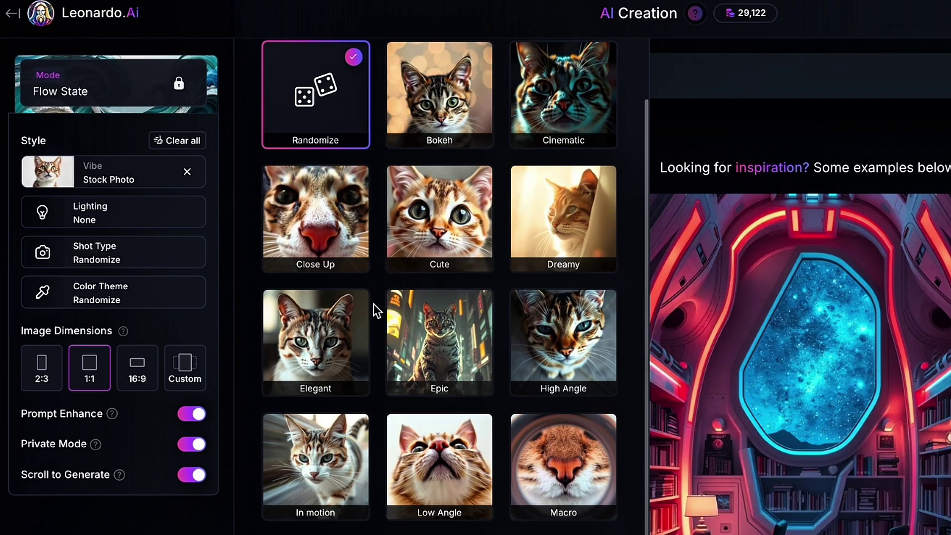
{"action": "left_click", "coordinate": [326, 367]}
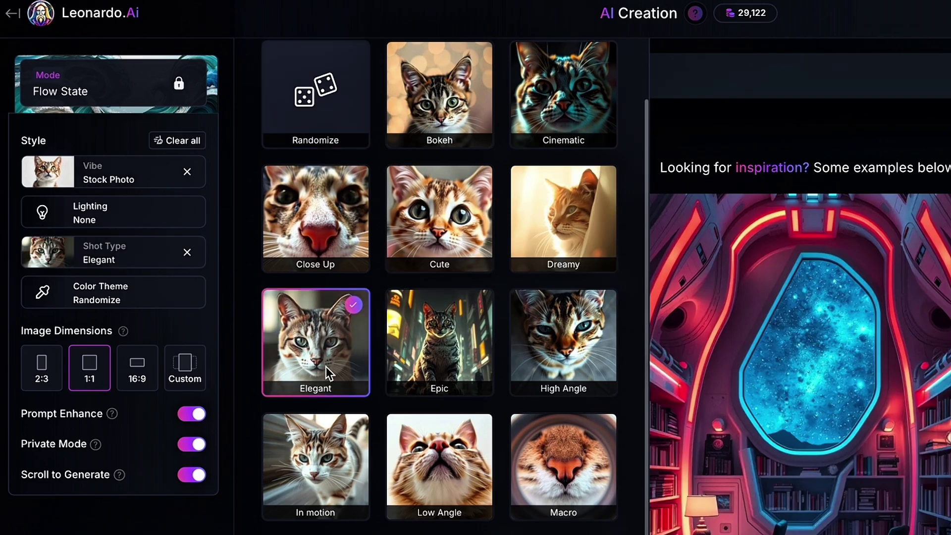
Step: Choose the Complimentary colour theme and 16:9 image dimensions
{"action": "left_click", "coordinate": [91, 288]}
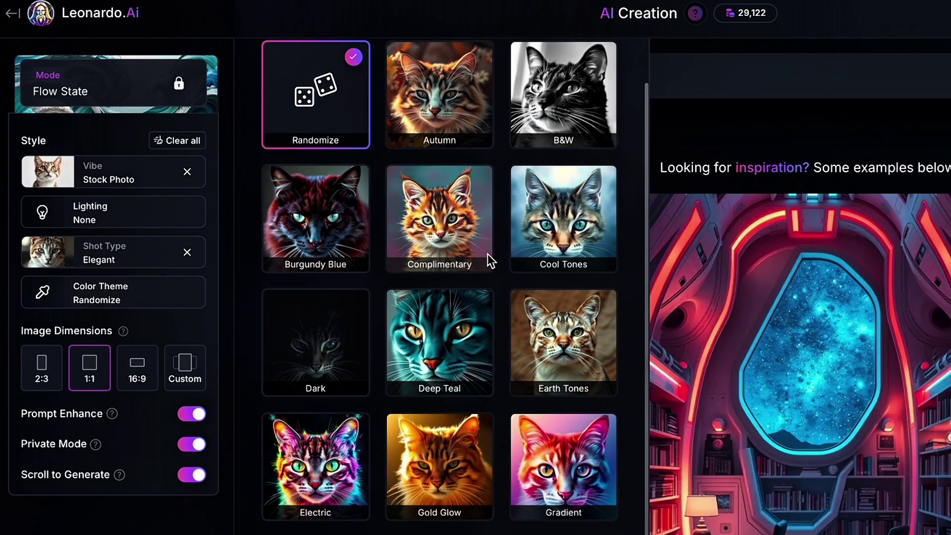
{"action": "scroll", "coordinate": [526, 521], "scroll_direction": "down", "scroll_amount": 1}
{"action": "scroll", "coordinate": [526, 521], "scroll_direction": "down", "scroll_amount": 5}
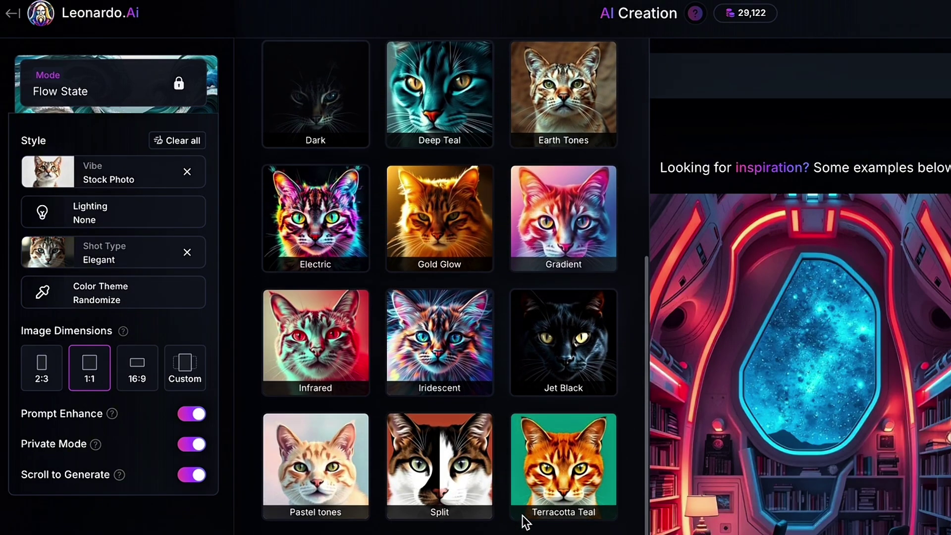
{"action": "scroll", "coordinate": [526, 521], "scroll_direction": "up", "scroll_amount": 5}
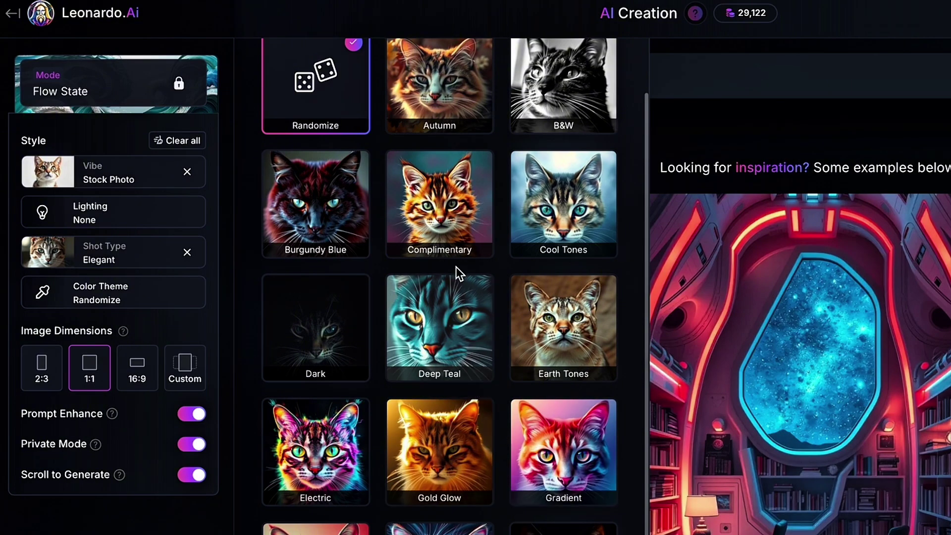
{"action": "left_click", "coordinate": [453, 230]}
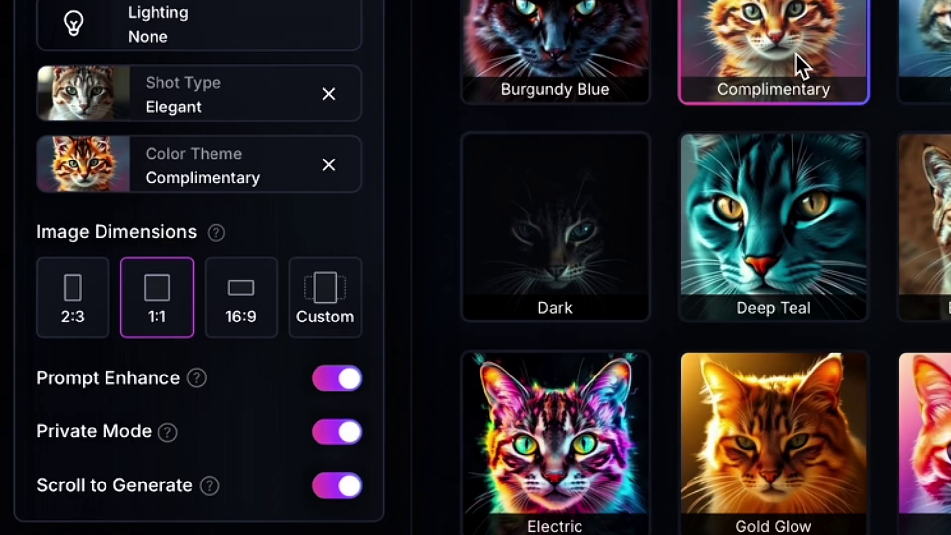
{"action": "left_click", "coordinate": [245, 314]}
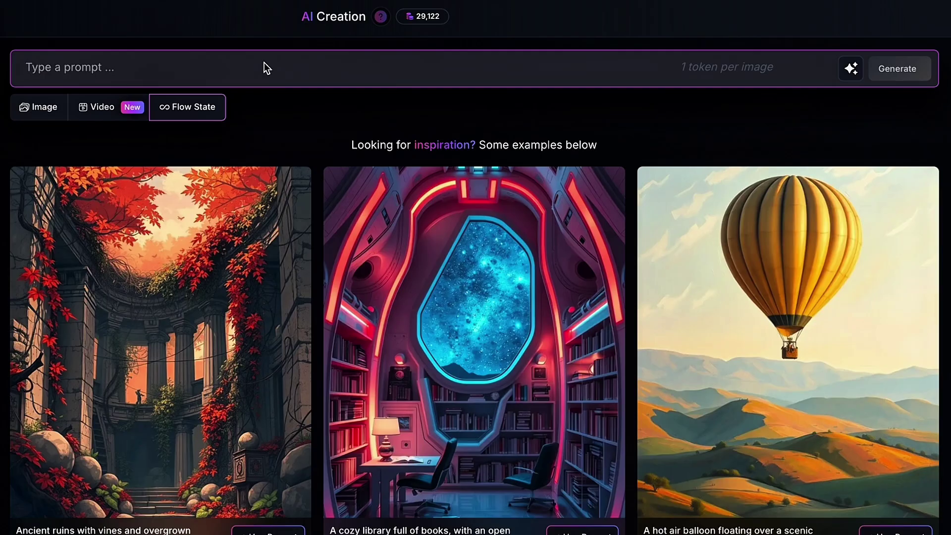
Step: Paste the Scandinavian living-room prompt and generate the couch images
{"action": "key", "text": "ctrl+v"}
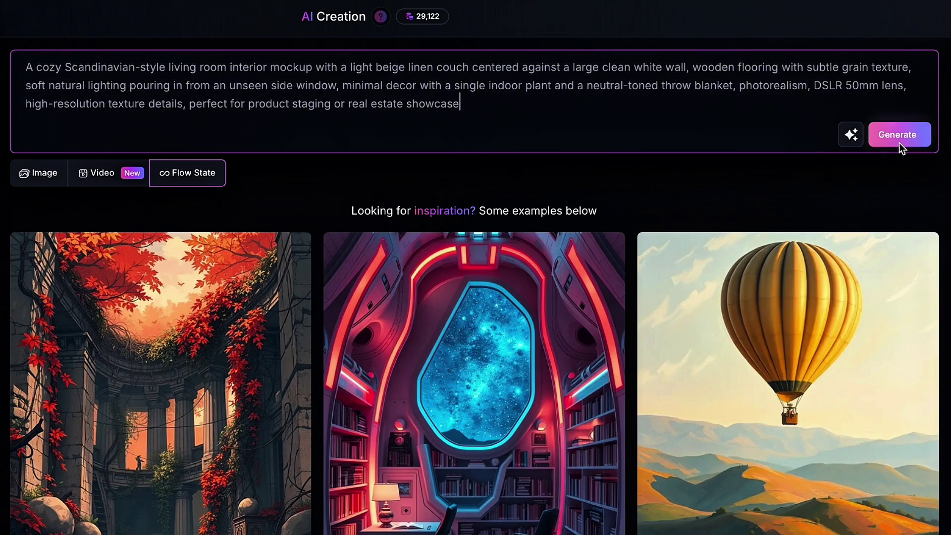
{"action": "left_click", "coordinate": [898, 135]}
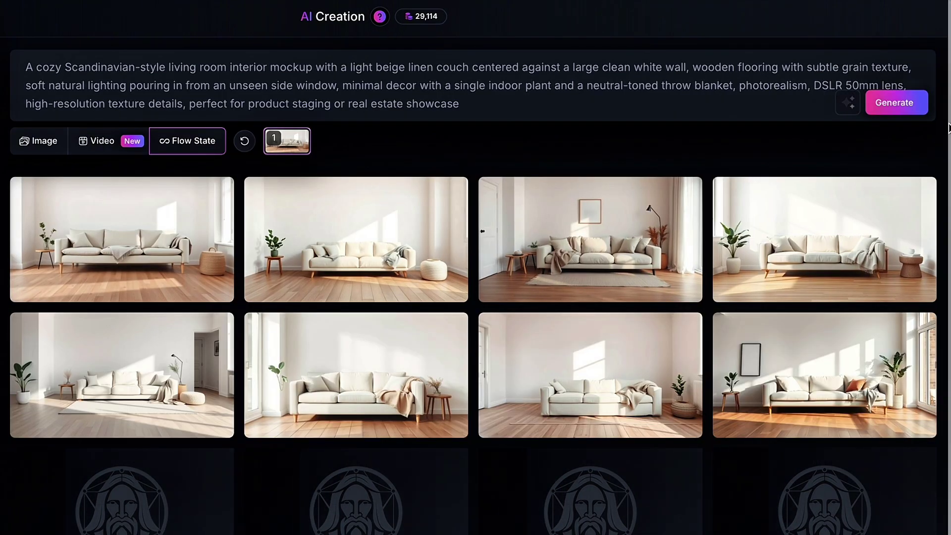
Step: Scroll through the generated beige-couch images to choose one for upscaling
{"action": "scroll", "coordinate": [391, 280], "scroll_direction": "down", "scroll_amount": 2}
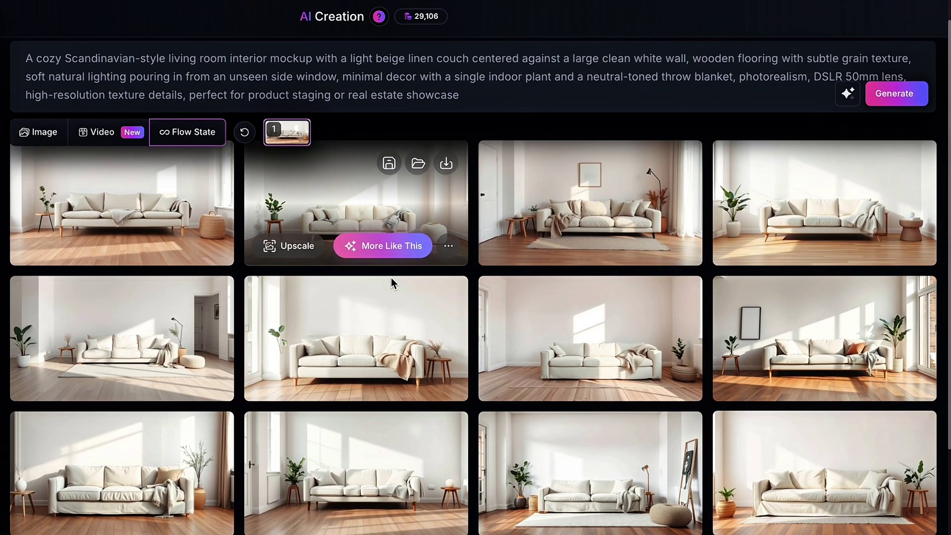
{"action": "scroll", "coordinate": [391, 282], "scroll_direction": "down", "scroll_amount": 2}
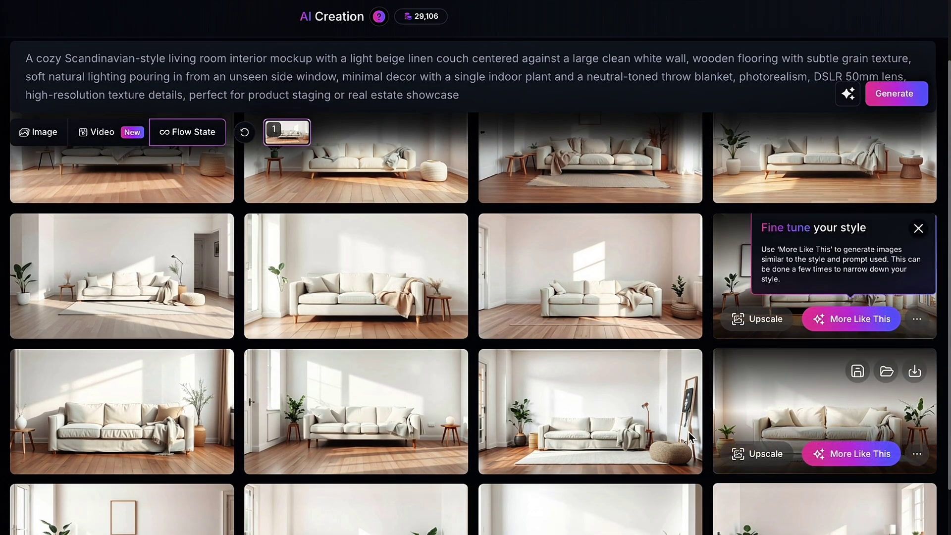
{"action": "scroll", "coordinate": [416, 438], "scroll_direction": "up", "scroll_amount": 2}
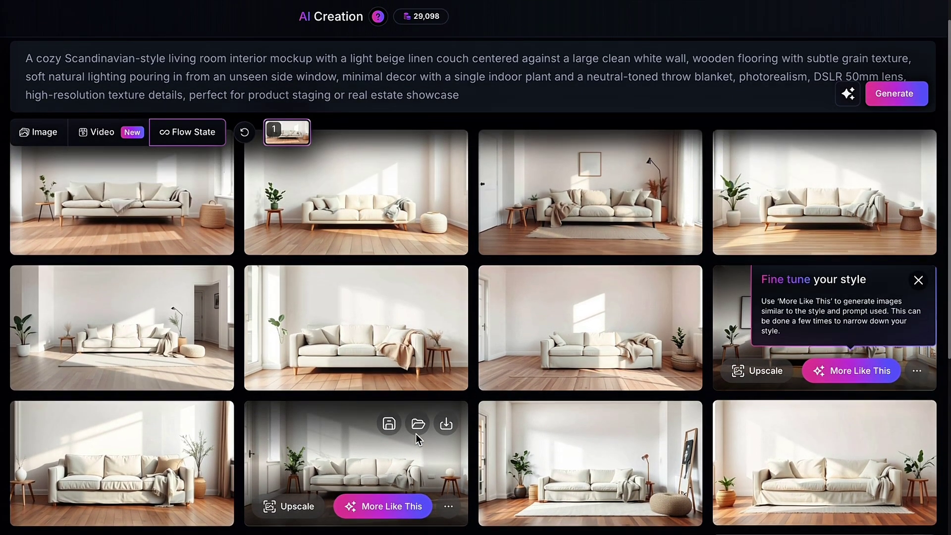
{"action": "scroll", "coordinate": [415, 434], "scroll_direction": "down", "scroll_amount": 5}
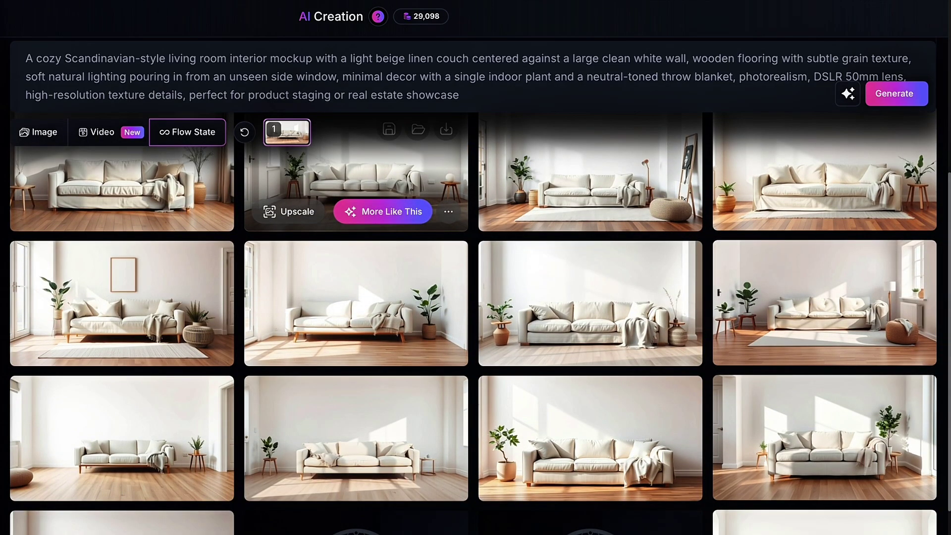
{"action": "scroll", "coordinate": [382, 198], "scroll_direction": "down", "scroll_amount": 3}
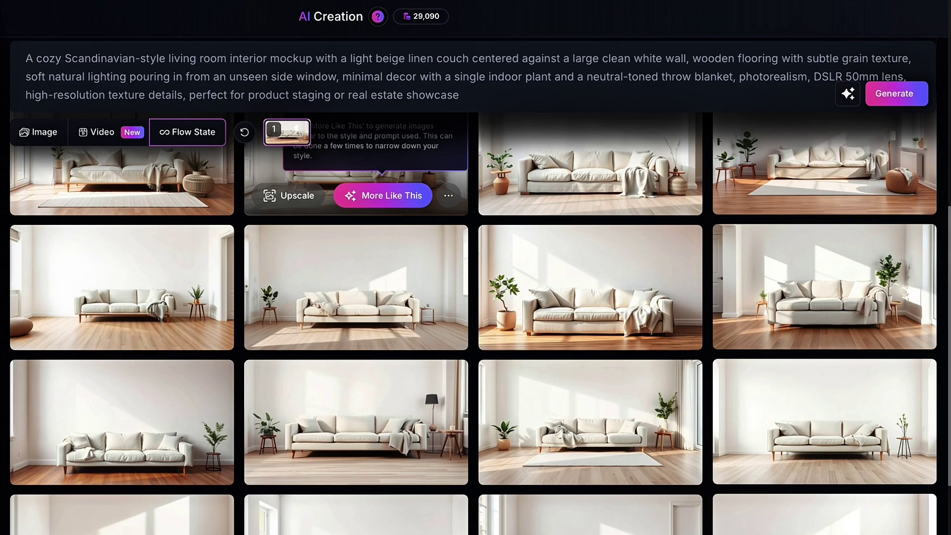
{"action": "scroll", "coordinate": [355, 406], "scroll_direction": "down", "scroll_amount": 3}
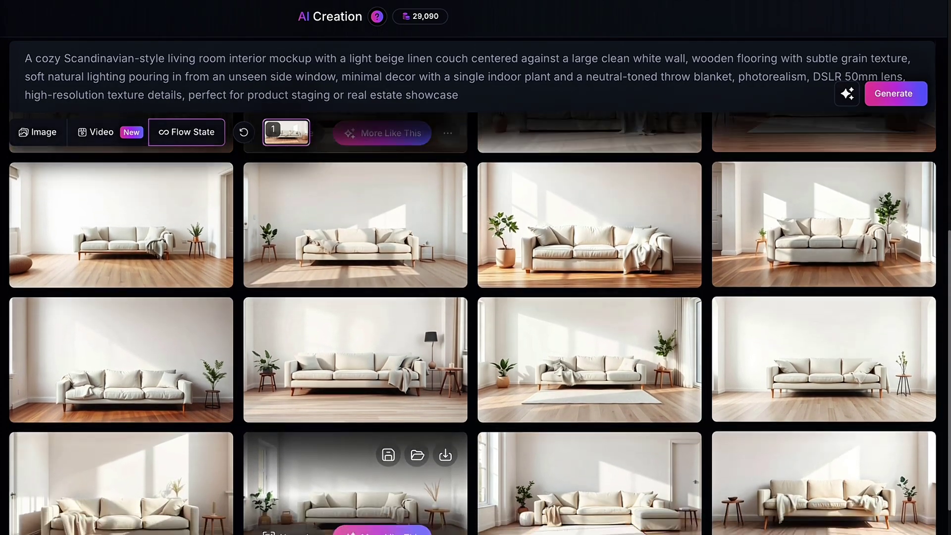
{"action": "scroll", "coordinate": [356, 407], "scroll_direction": "down", "scroll_amount": 3}
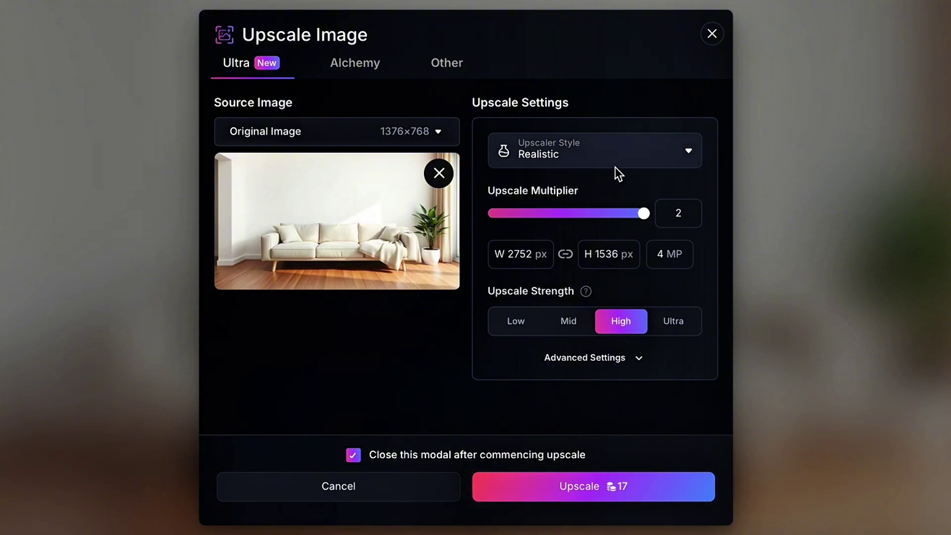
Step: Ultra Upscale the couch image to 2752×1536 and download the result
{"action": "left_click", "coordinate": [617, 498]}
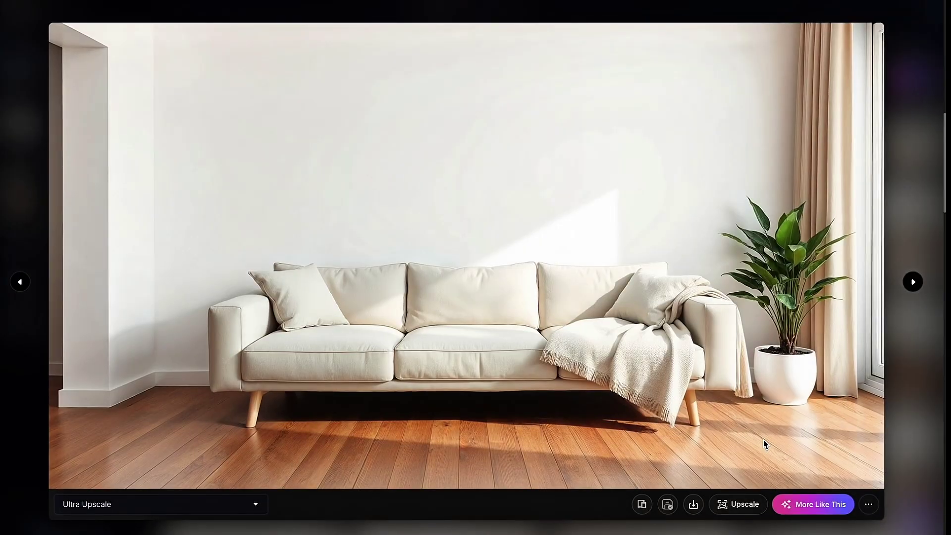
{"action": "left_click", "coordinate": [694, 505]}
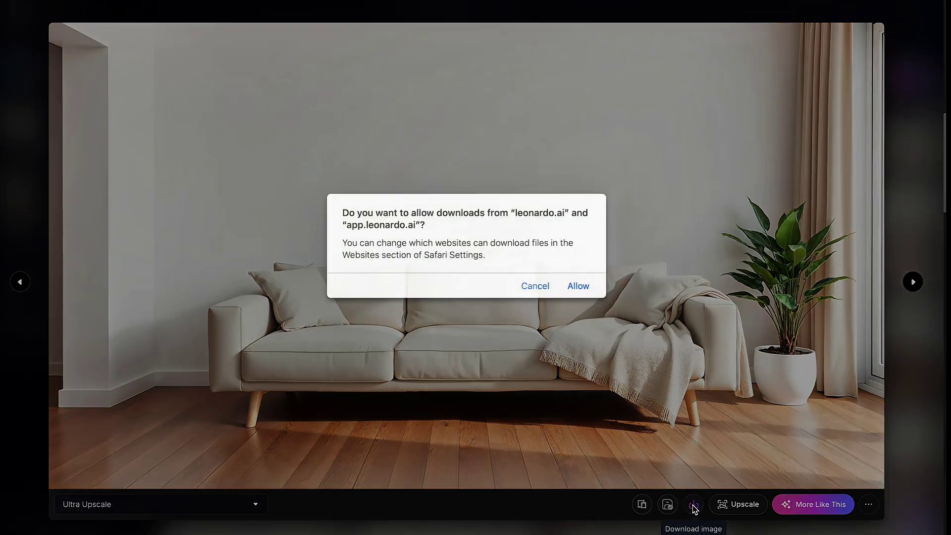
{"action": "left_click", "coordinate": [583, 286]}
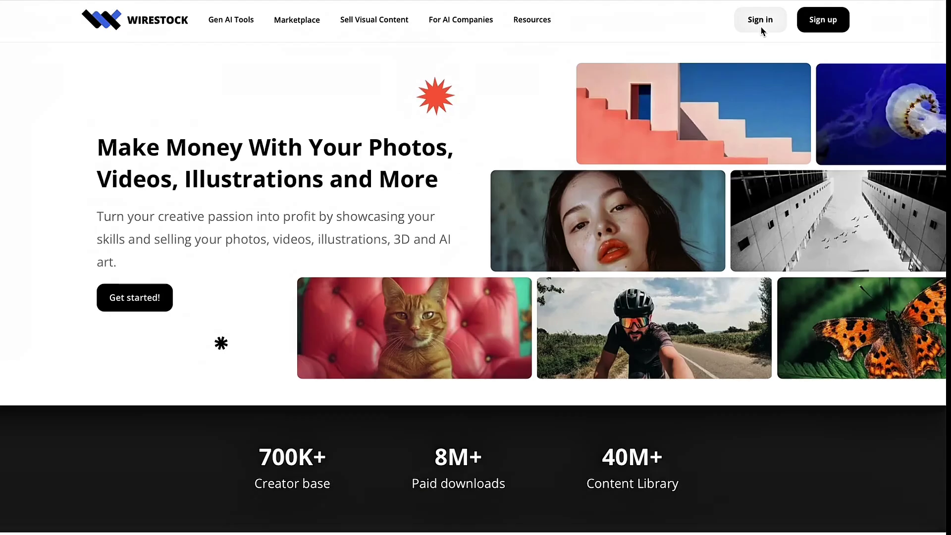
Step: Sign in to the Wirestock account
{"action": "left_click", "coordinate": [760, 26]}
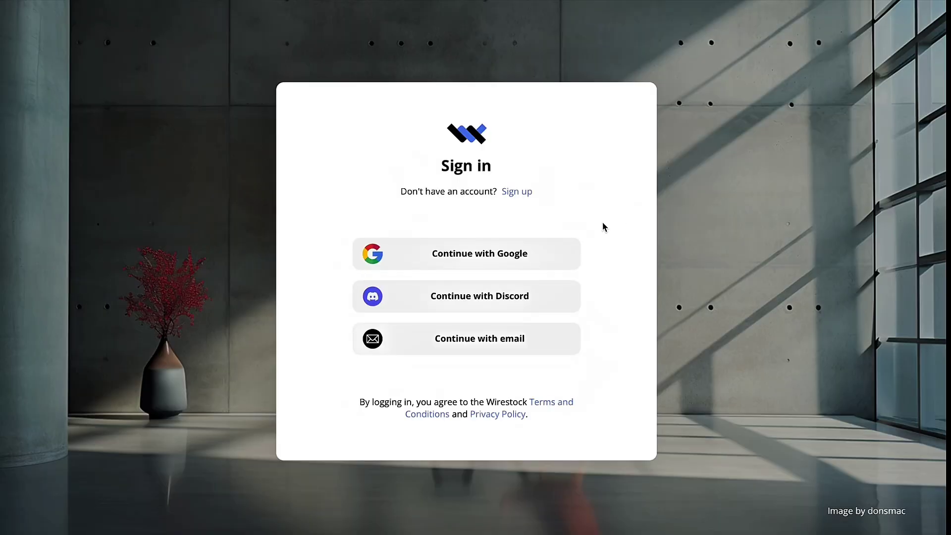
{"action": "left_click", "coordinate": [545, 258]}
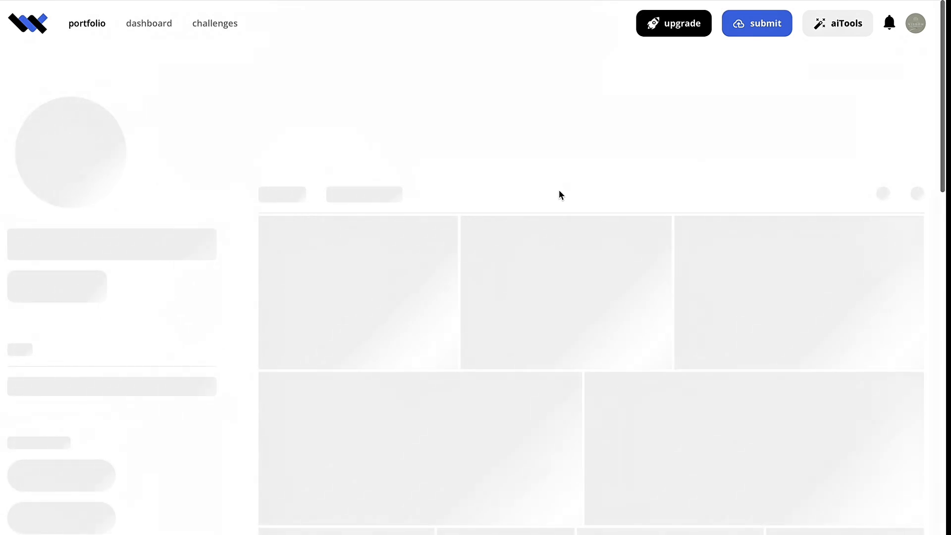
{"action": "scroll", "coordinate": [645, 390], "scroll_direction": "down", "scroll_amount": 8}
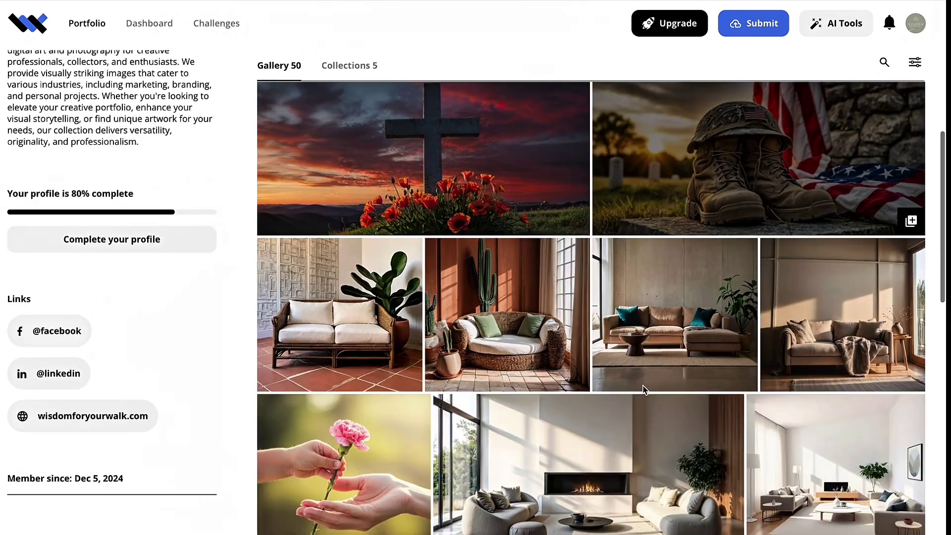
{"action": "scroll", "coordinate": [645, 390], "scroll_direction": "up", "scroll_amount": 1}
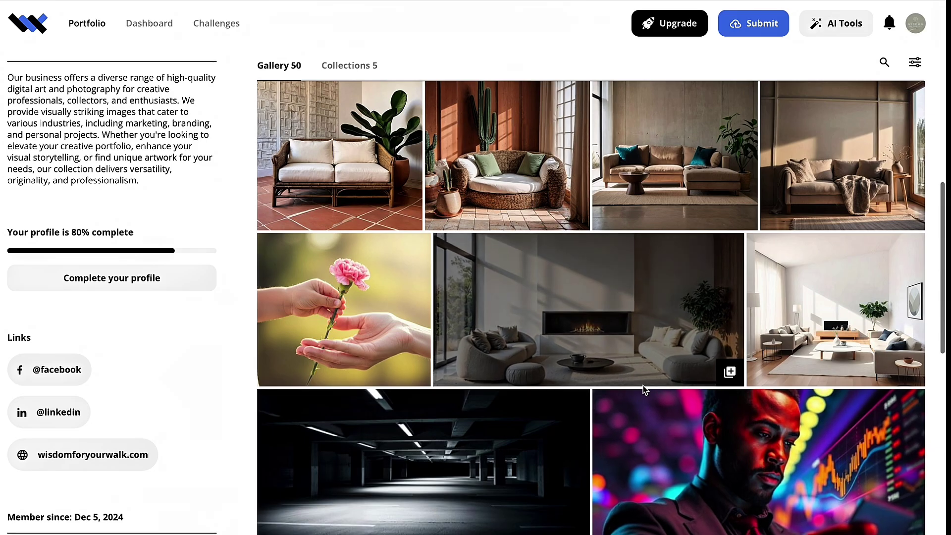
{"action": "scroll", "coordinate": [664, 466], "scroll_direction": "down", "scroll_amount": 3}
{"action": "scroll", "coordinate": [669, 483], "scroll_direction": "down", "scroll_amount": 2}
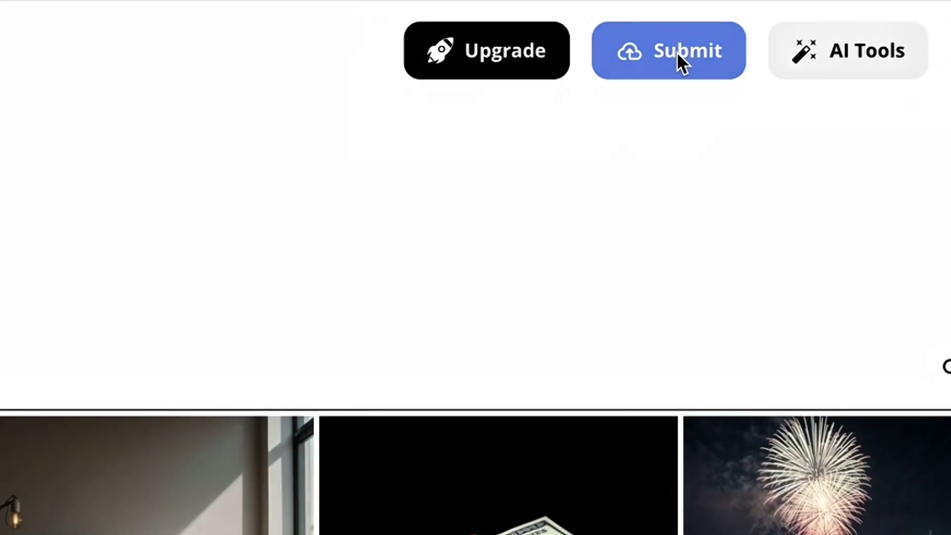
Step: Upload the upscaled sofa JPG from the computer as a Marketplace submission
{"action": "left_click", "coordinate": [677, 52]}
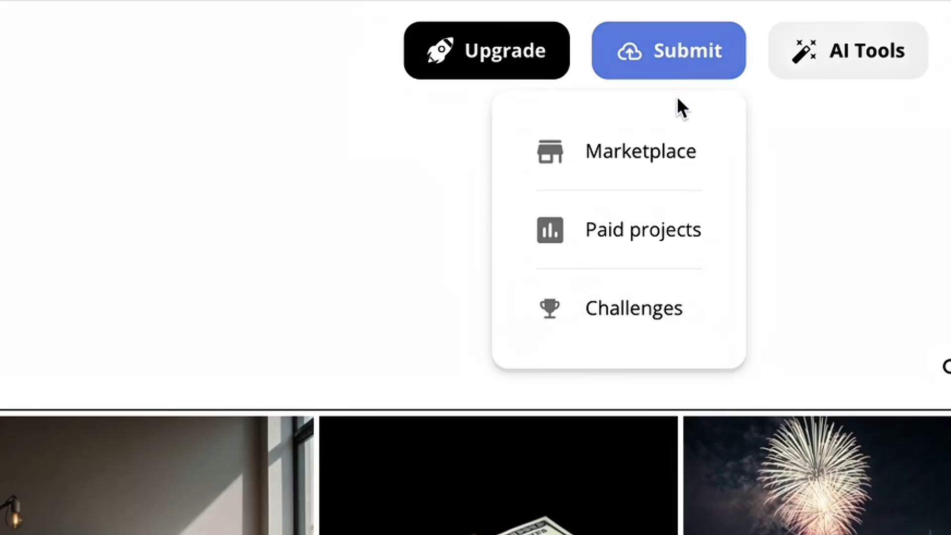
{"action": "left_click", "coordinate": [671, 158]}
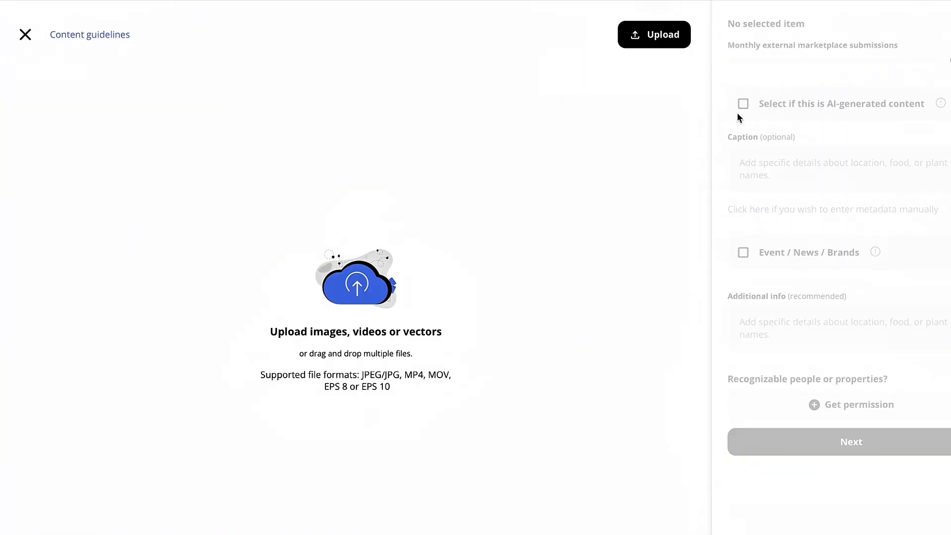
{"action": "left_click", "coordinate": [661, 42]}
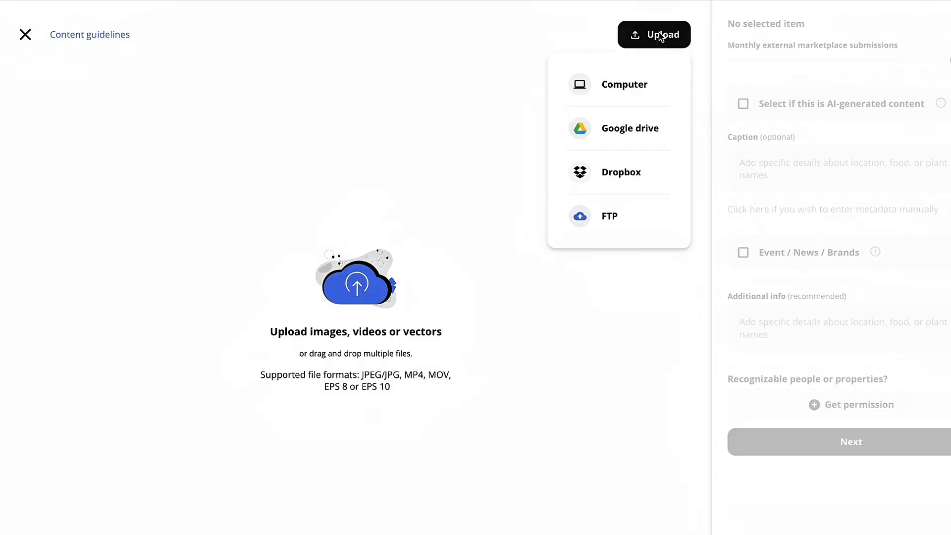
{"action": "left_click", "coordinate": [649, 81]}
{"action": "left_click", "coordinate": [721, 380]}
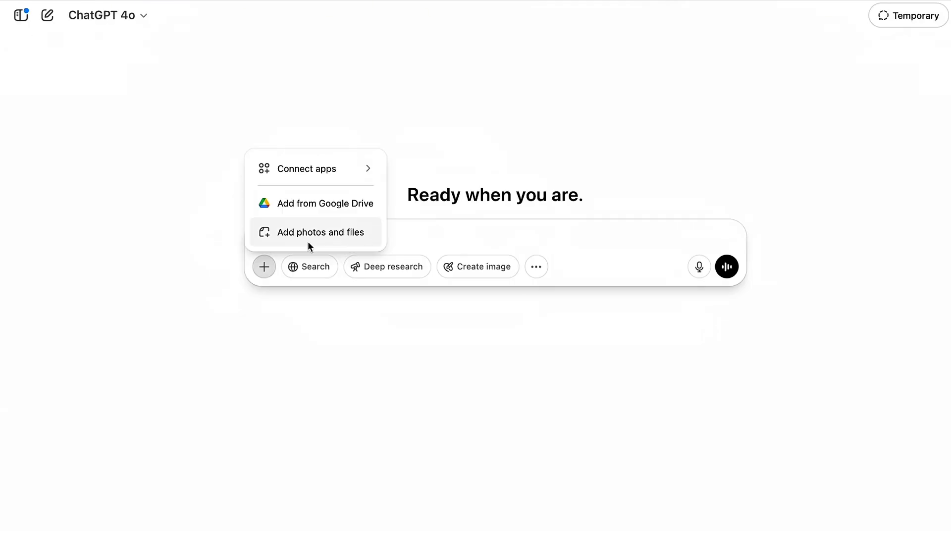
Step: Attach the upscaled sofa image to a new ChatGPT message
{"action": "left_click", "coordinate": [313, 236]}
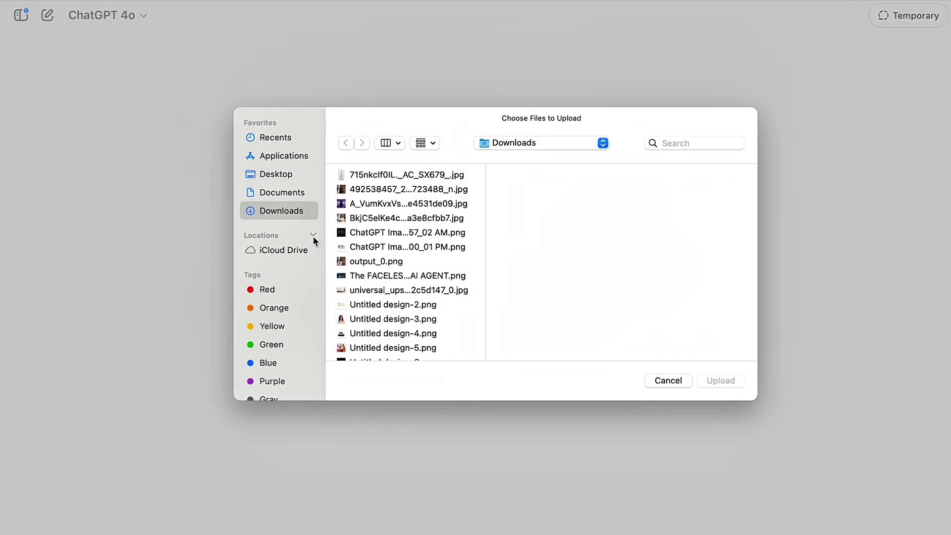
{"action": "left_click", "coordinate": [365, 289]}
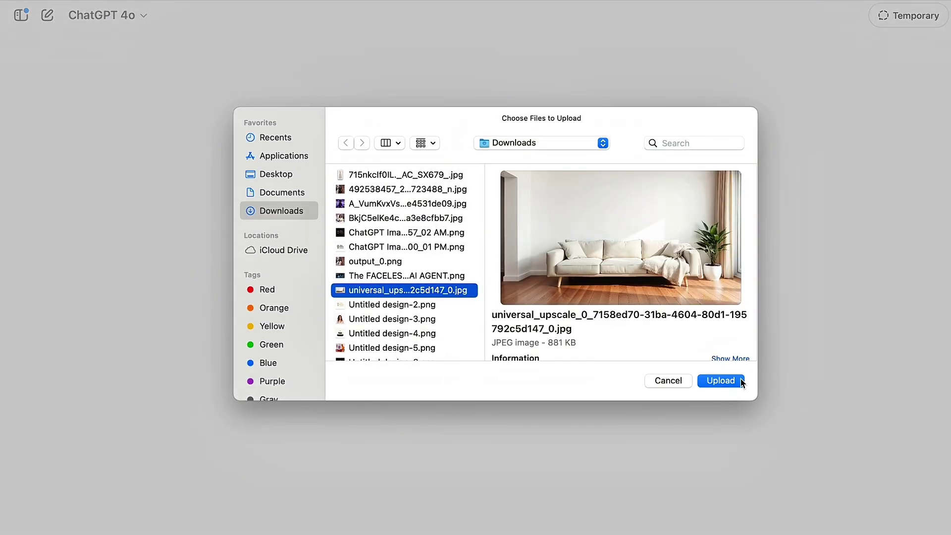
{"action": "left_click", "coordinate": [742, 381]}
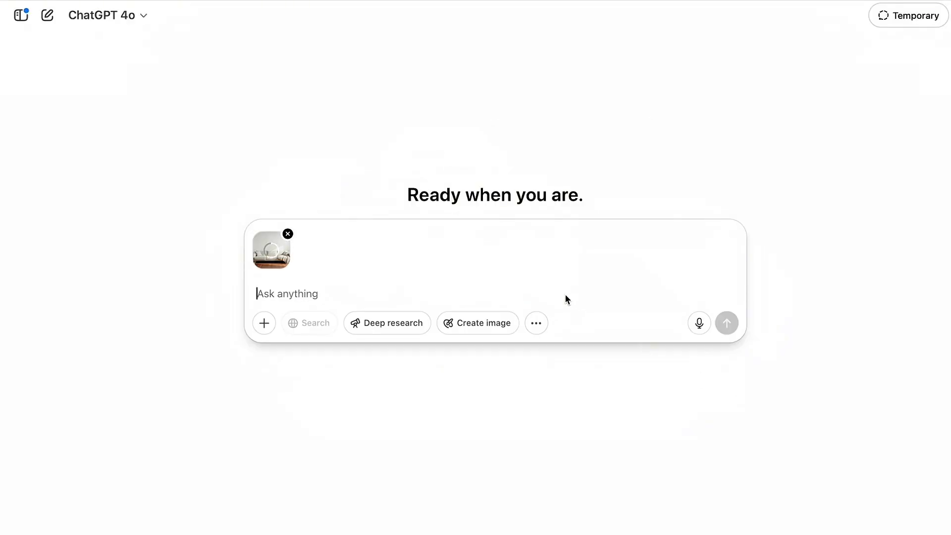
Step: Request SEO-optimised Wirestock caption, description, title, category, 50 tags and additional info
{"action": "type", "text": "Plea"}
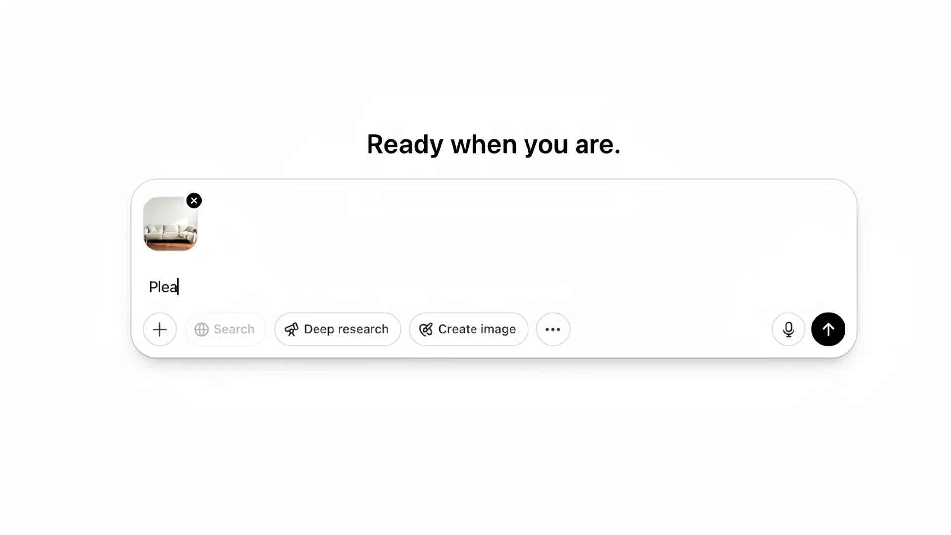
{"action": "type", "text": "se provide the details ne"}
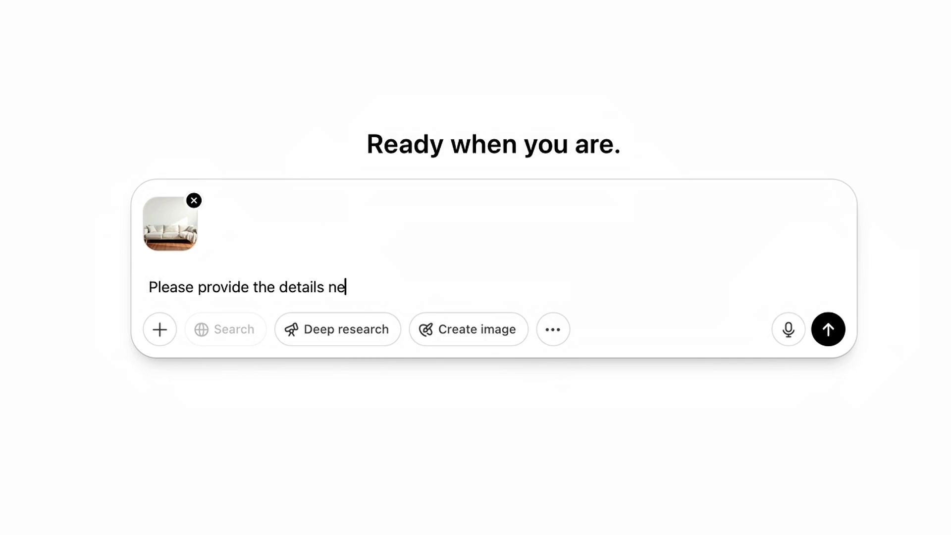
{"action": "type", "text": "eded for me to submit this"}
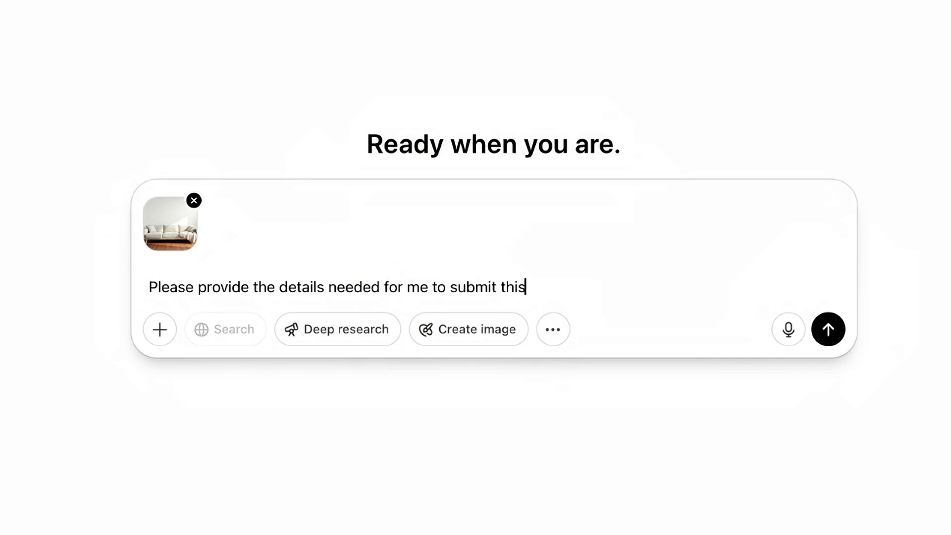
{"action": "type", "text": " photo to wirestock. En"}
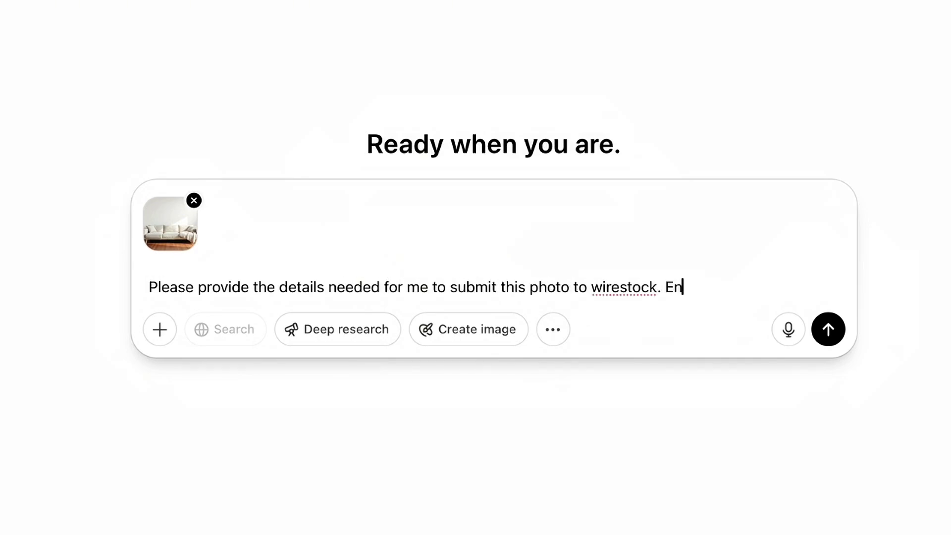
{"action": "type", "text": "sure that your output"}
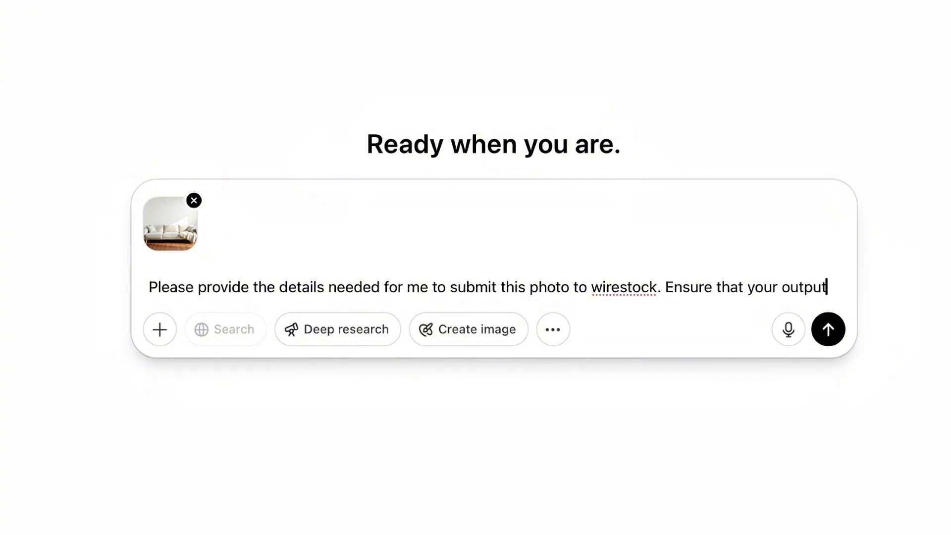
{"action": "type", "text": " is set op"}
{"action": "key", "text": "BackSpace"}
{"action": "key", "text": "BackSpace"}
{"action": "key", "text": "BackSpace"}
{"action": "key", "text": "BackSpace"}
{"action": "key", "text": "BackSpace"}
{"action": "key", "text": "BackSpace"}
{"action": "type", "text": "seo "}
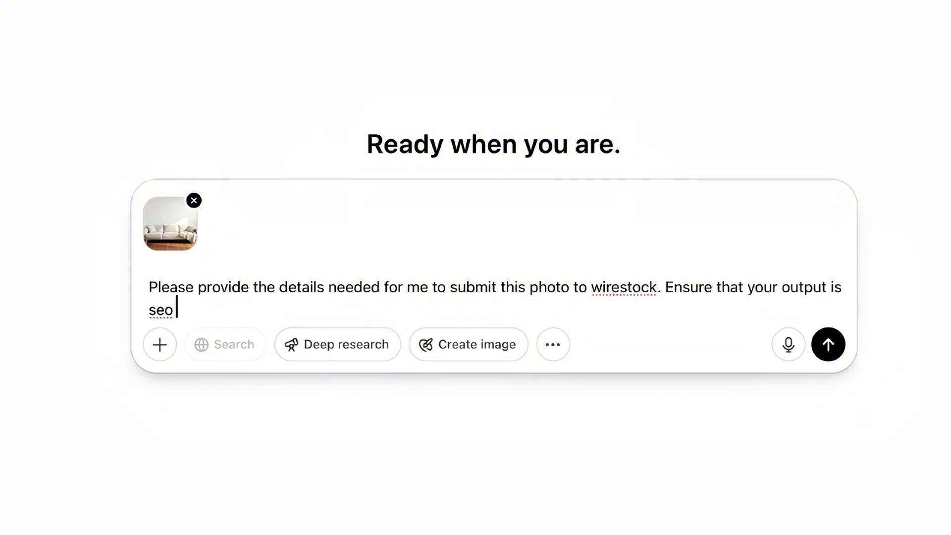
{"action": "type", "text": "optimized so that my "}
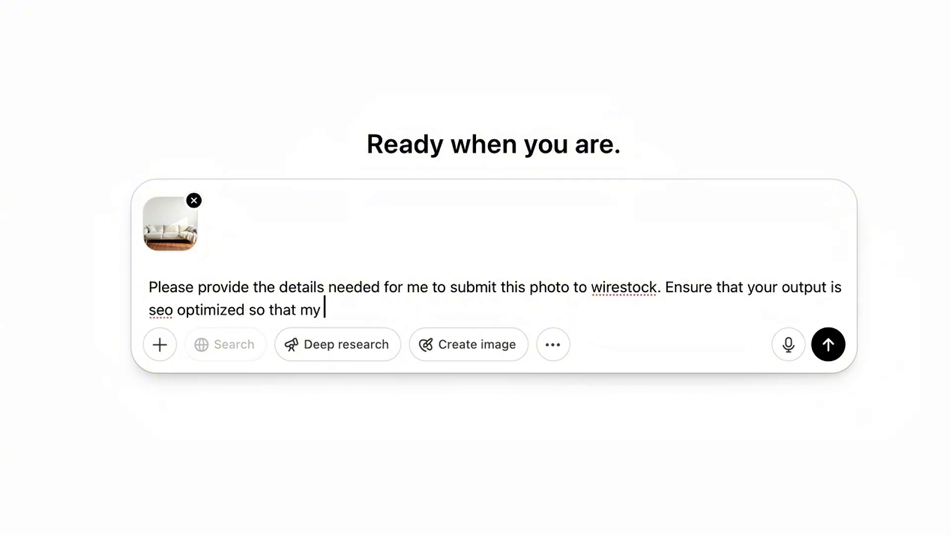
{"action": "type", "text": "listing has the"}
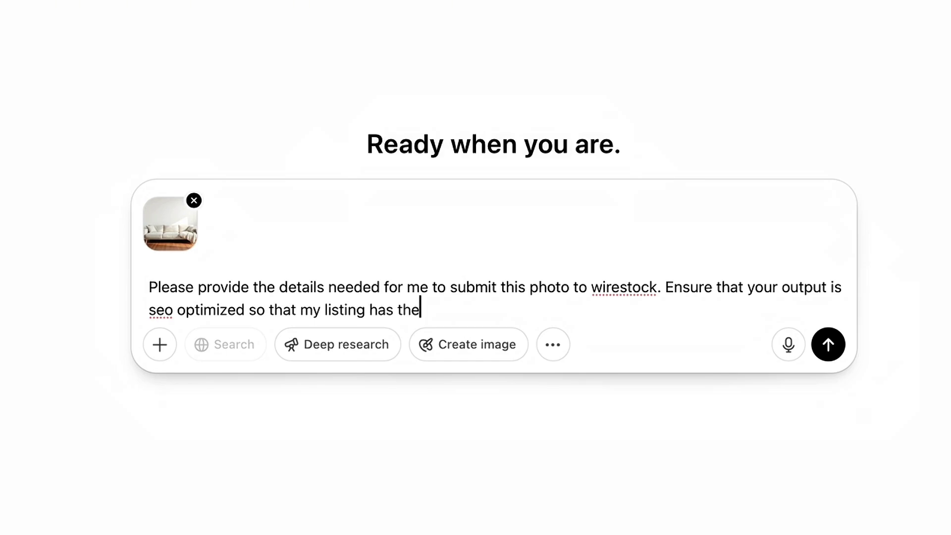
{"action": "type", "text": " most visibility "}
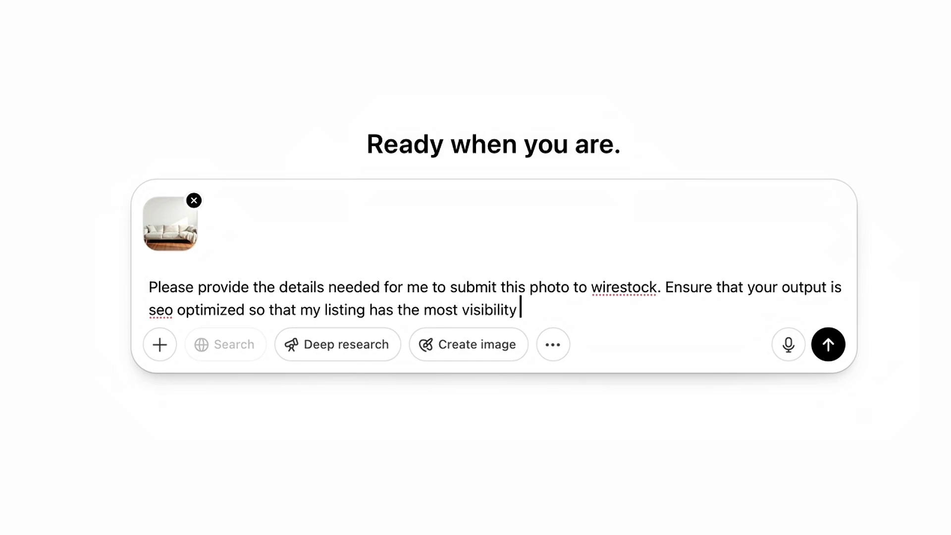
{"action": "type", "text": "and the information"}
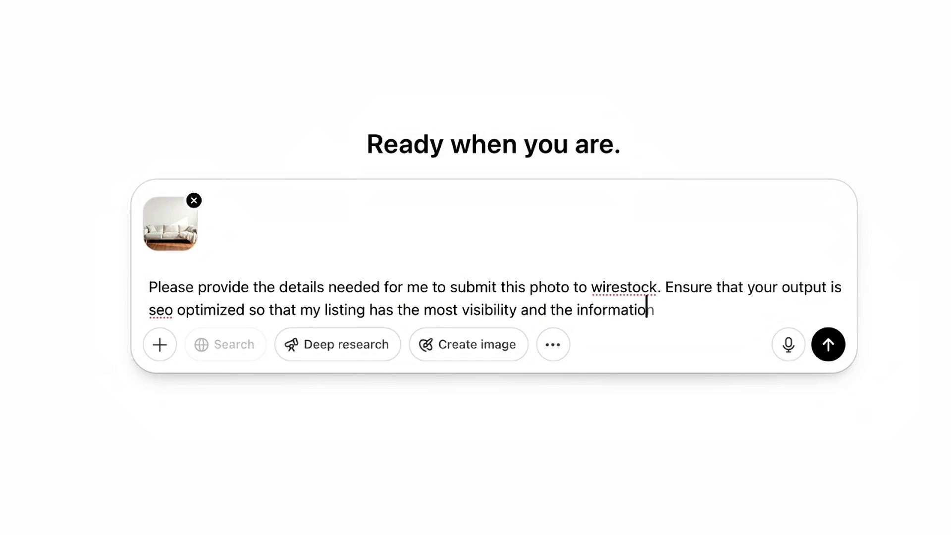
{"action": "type", "text": " you output is specific "}
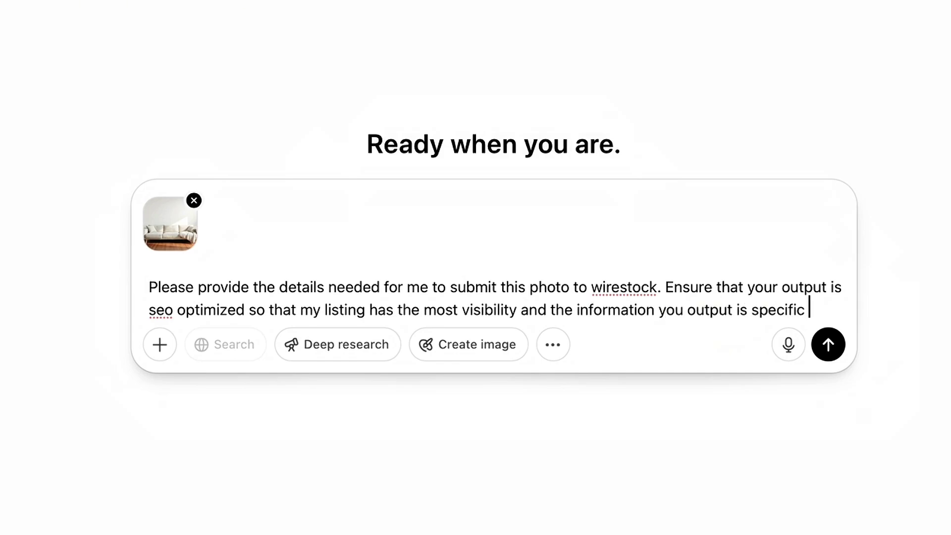
{"action": "type", "text": "and relevant to the photo. "}
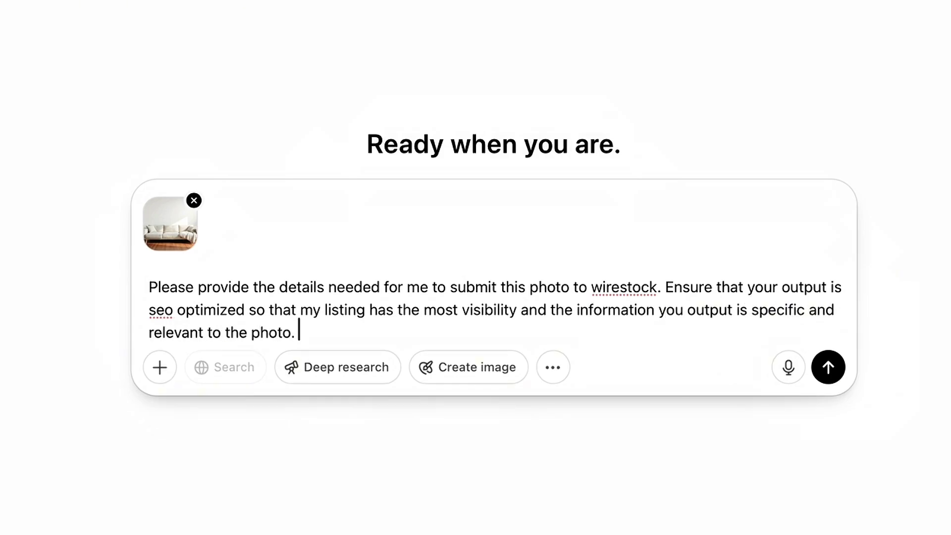
{"action": "type", "text": "Here's what you "}
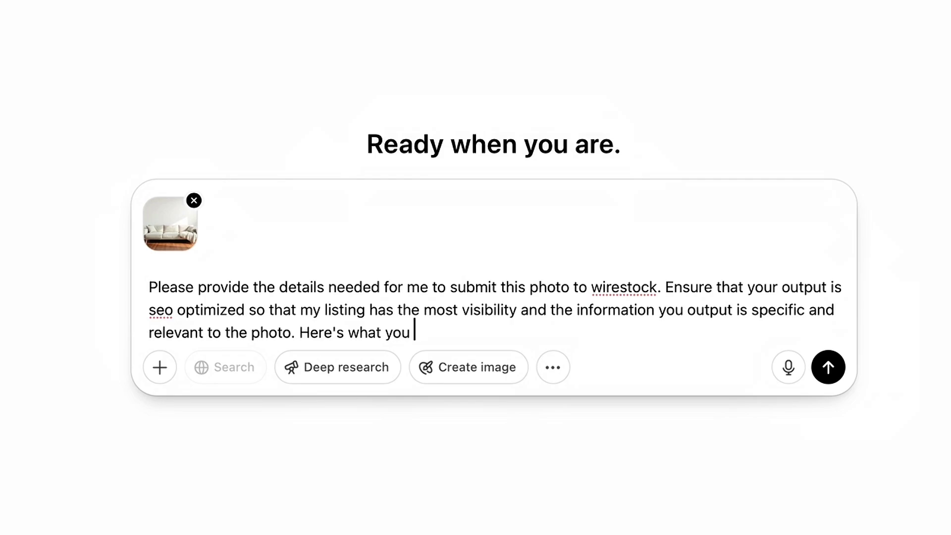
{"action": "type", "text": "should output when I submit"}
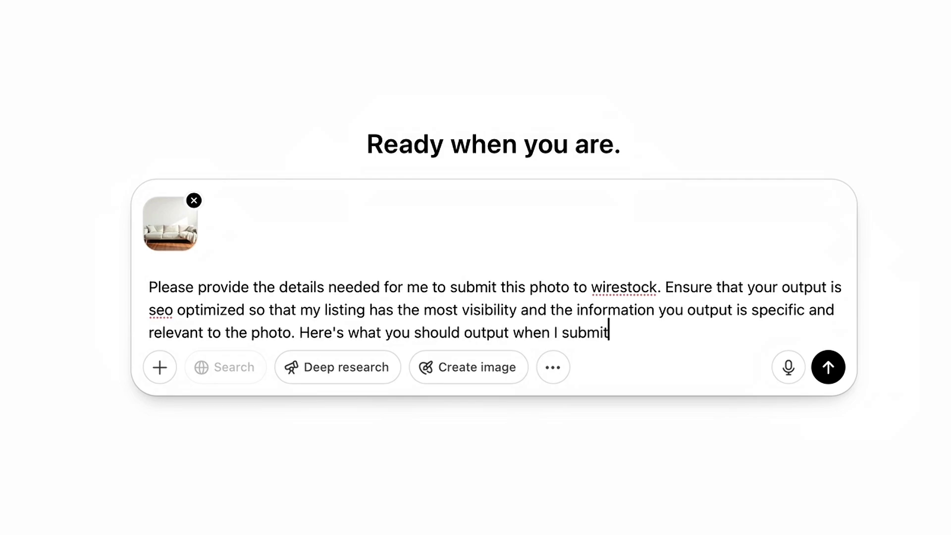
{"action": "type", "text": " a photo to you for wirestock:"}
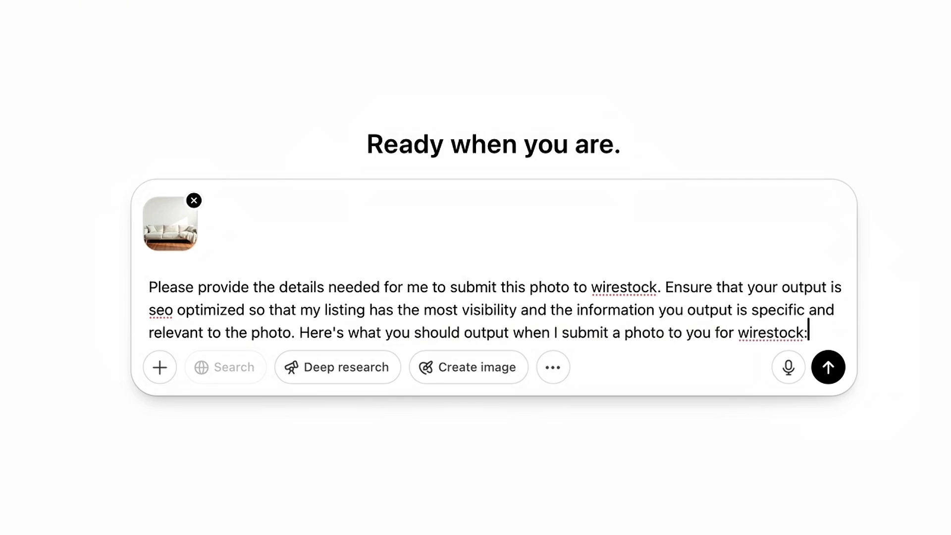
{"action": "type", "text": " 1. A ca"}
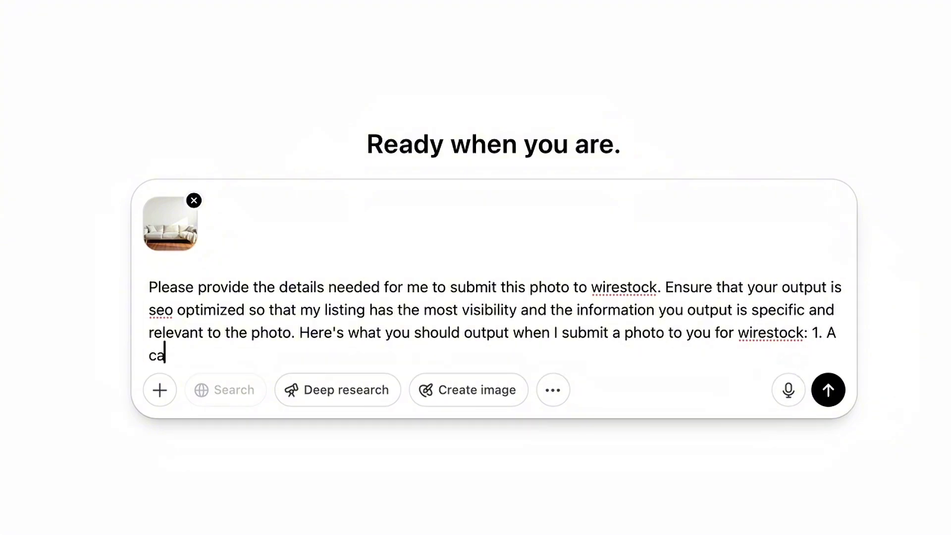
{"action": "type", "text": "ption (max 500 ch"}
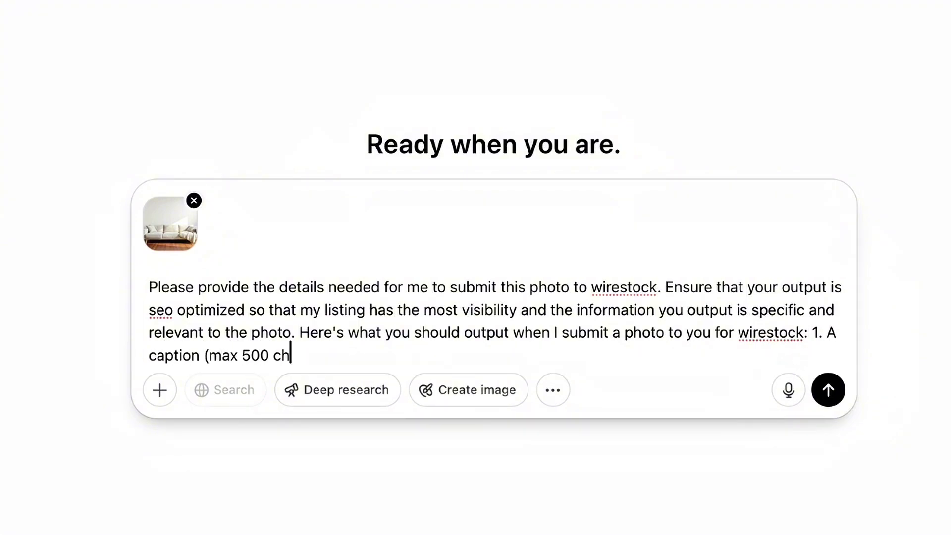
{"action": "type", "text": "aracters), 2. Desc"}
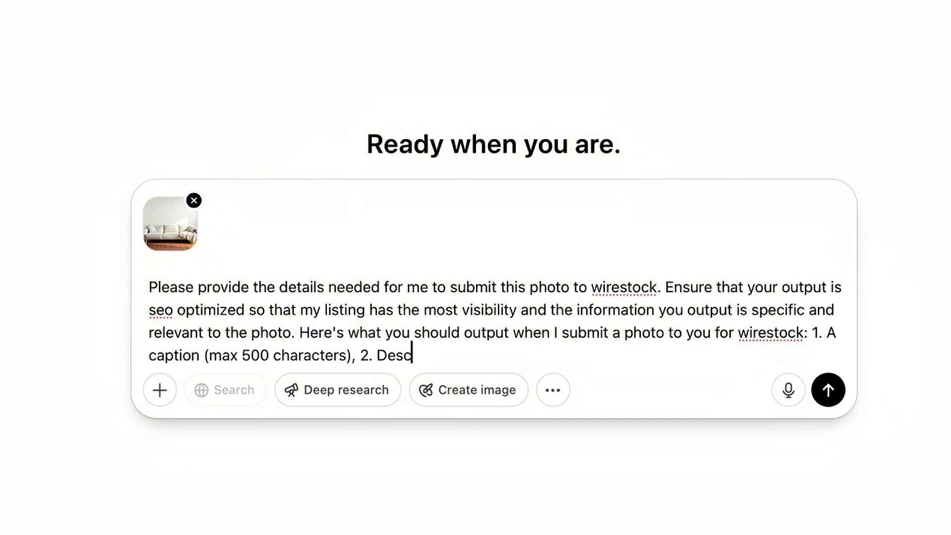
{"action": "type", "text": "ription (max 150 characters"}
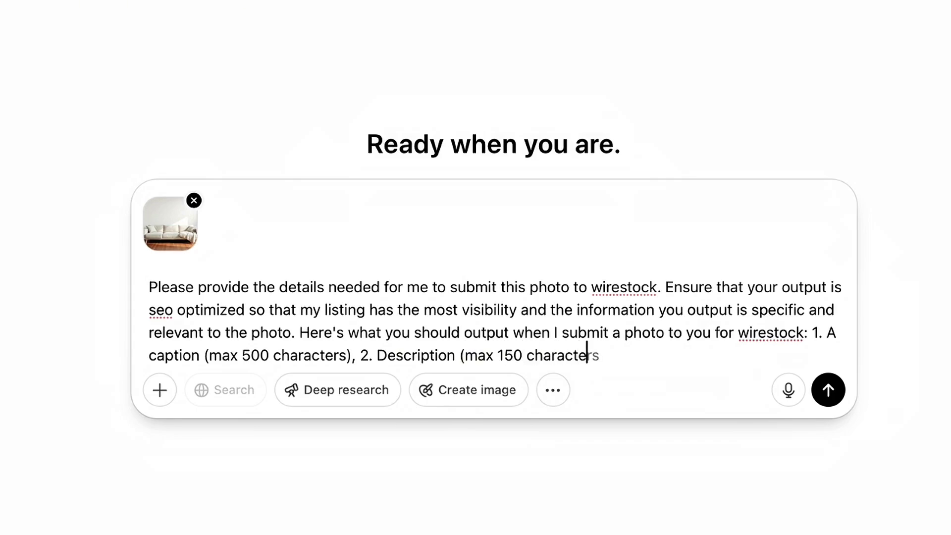
{"action": "type", "text": "), 3. A T"}
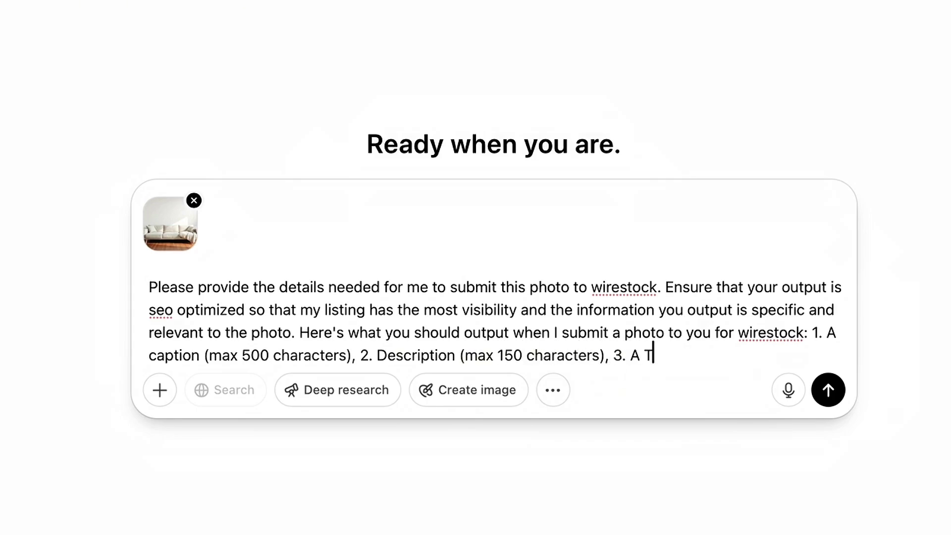
{"action": "type", "text": "itle, 4. The most relevant category for the photo,"}
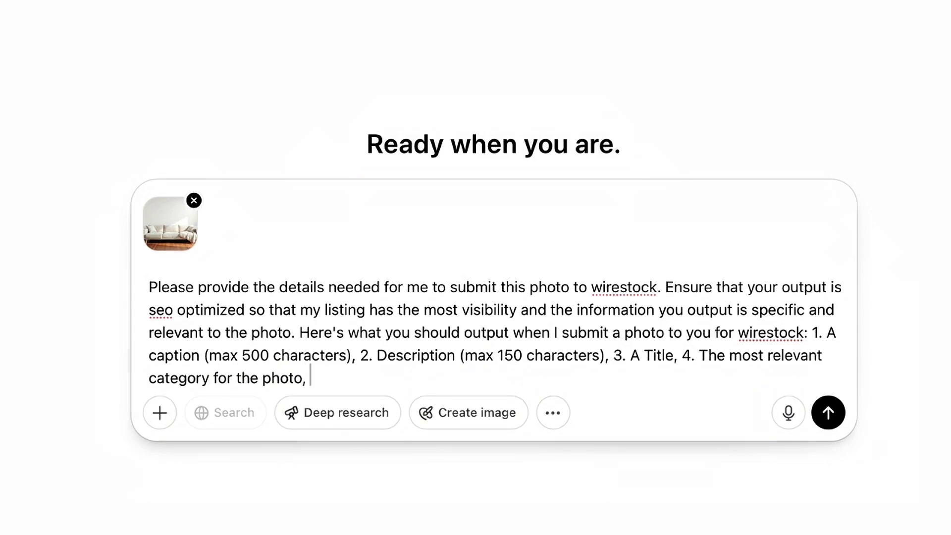
{"action": "type", "text": " 5. 50 unique,"}
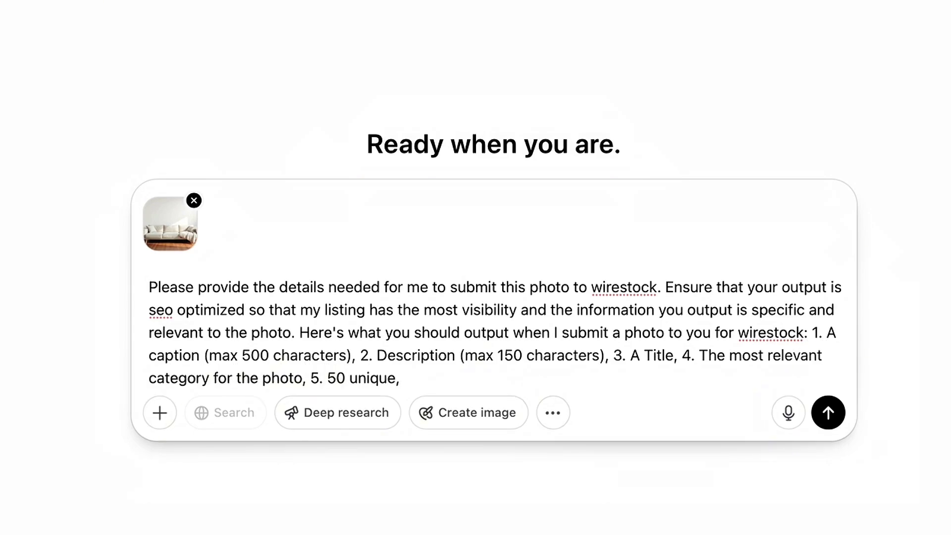
{"action": "type", "text": " non-redundant tags (use each word once)."}
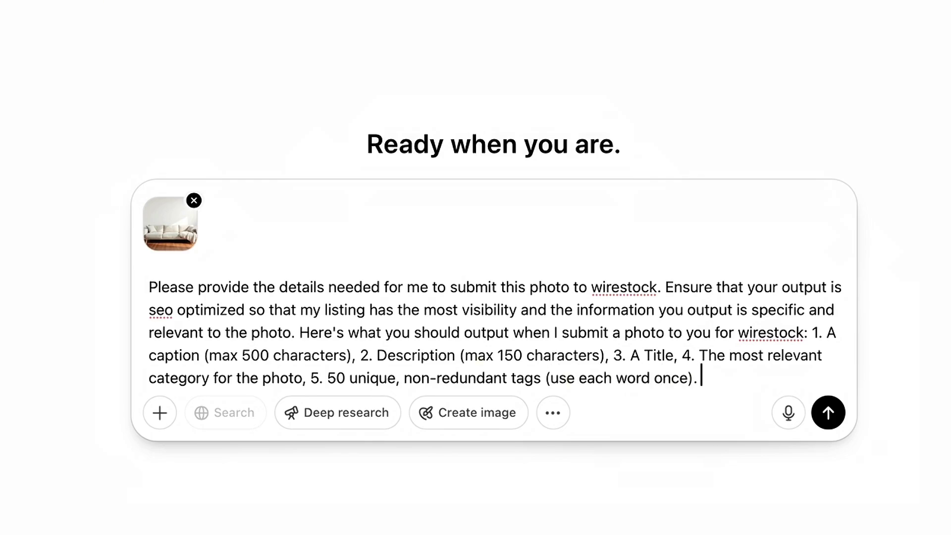
{"action": "type", "text": " 6. Additional Info"}
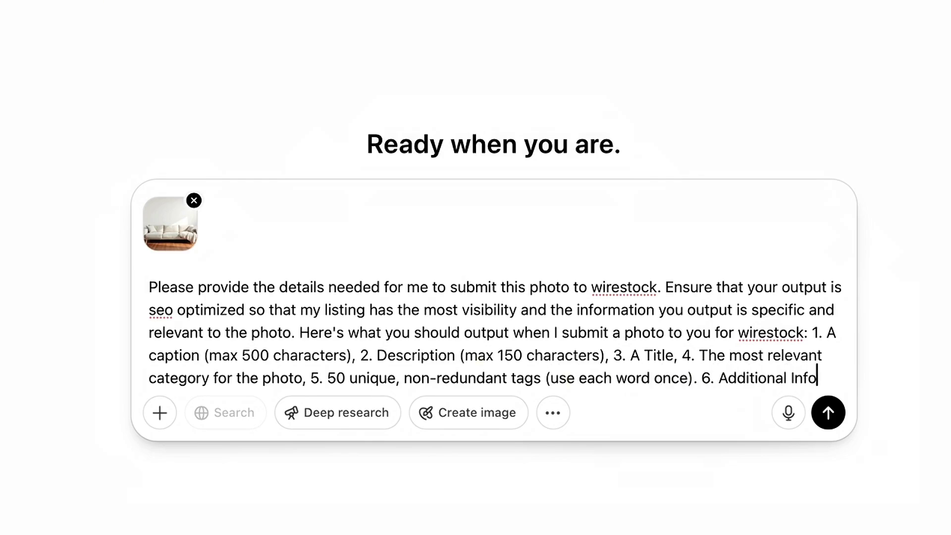
{"action": "type", "text": " (a short paragraph "}
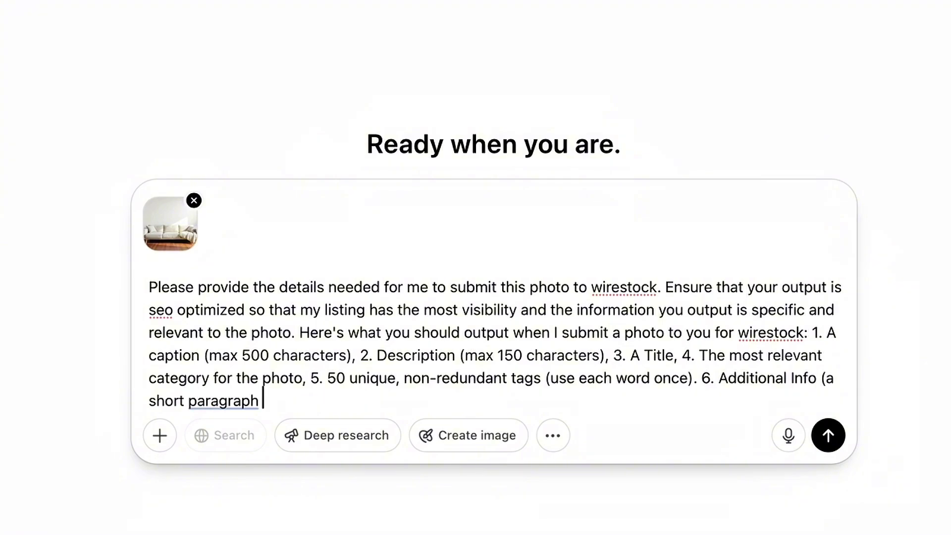
{"action": "type", "text": "describing the image in detail (context, se"}
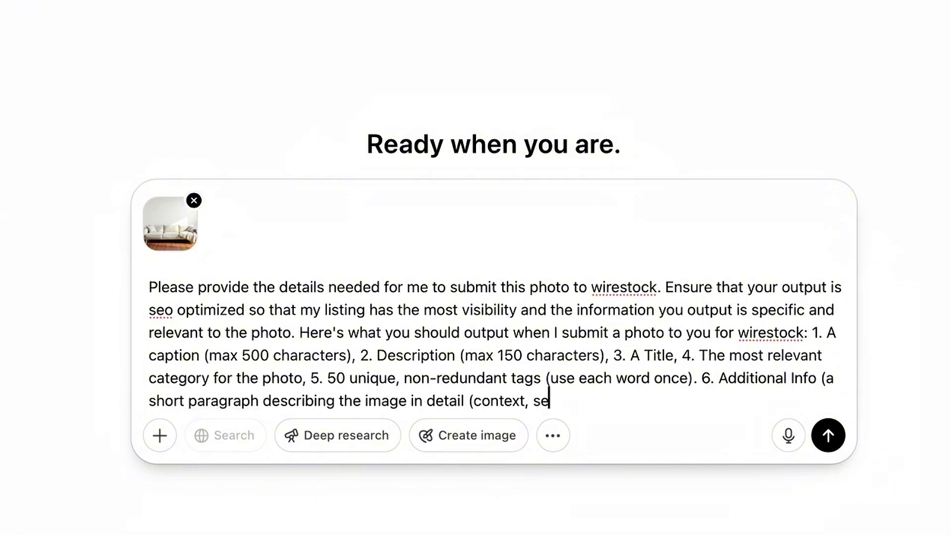
{"action": "type", "text": "tting, subject"}
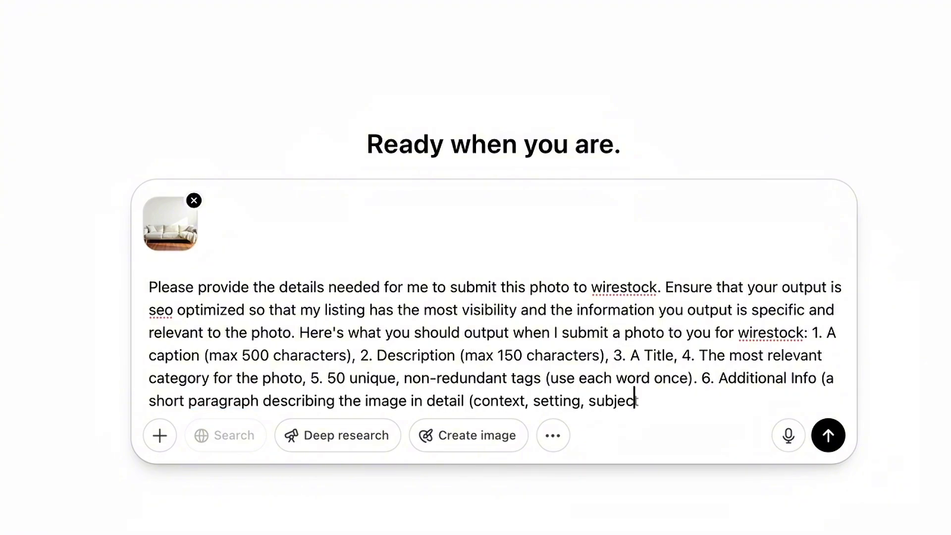
{"action": "type", "text": ", mood, "}
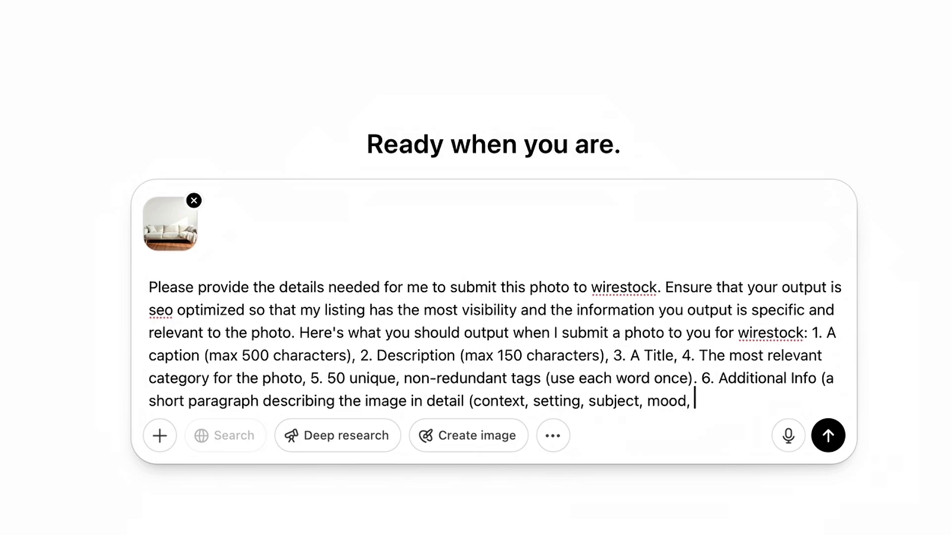
{"action": "type", "text": "etc"}
{"action": "type", "text": ".)"}
{"action": "key", "text": "Return"}
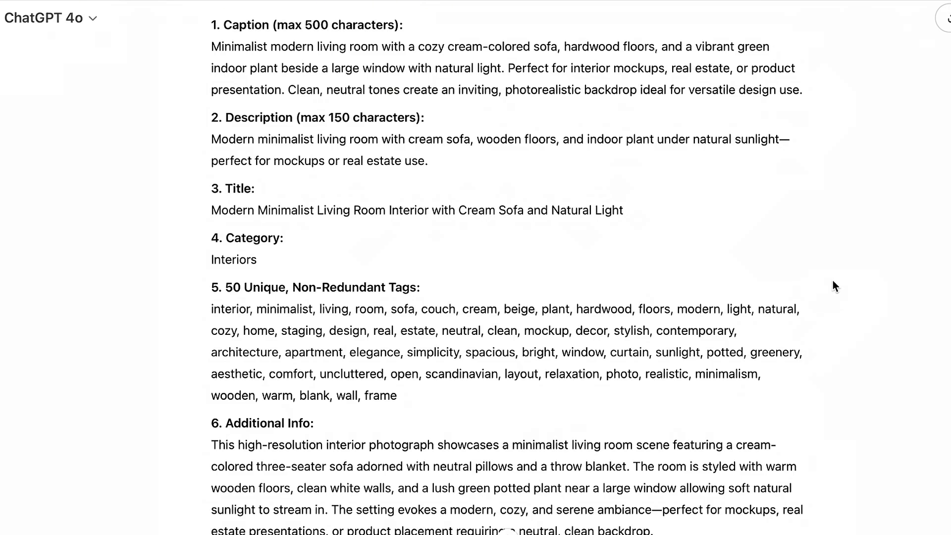
Step: Copy the minimalist-living-room caption paragraph from ChatGPT's Wirestock reply
{"action": "left_click_drag", "start_coordinate": [213, 44], "coordinate": [803, 91]}
{"action": "key", "text": "ctrl+c"}
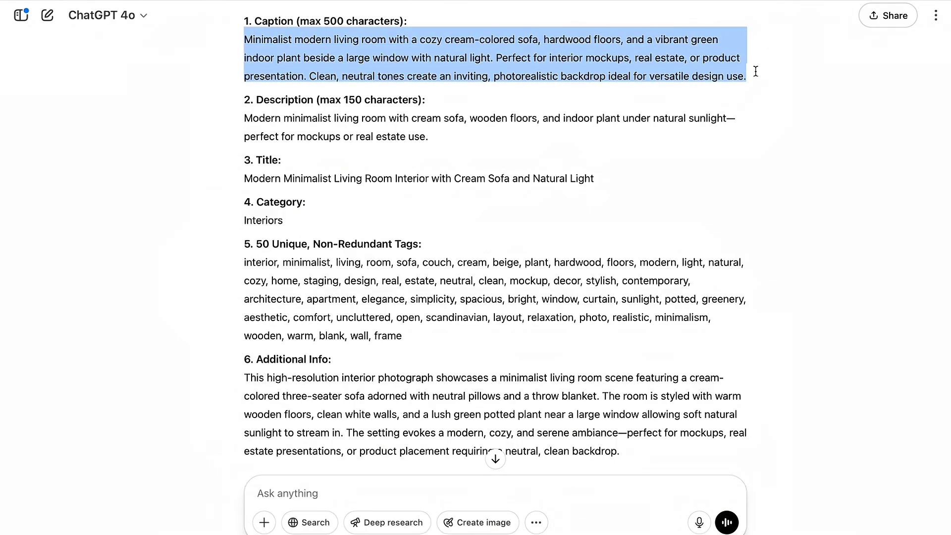
{"action": "right_click", "coordinate": [248, 39]}
{"action": "left_click", "coordinate": [128, 5]}
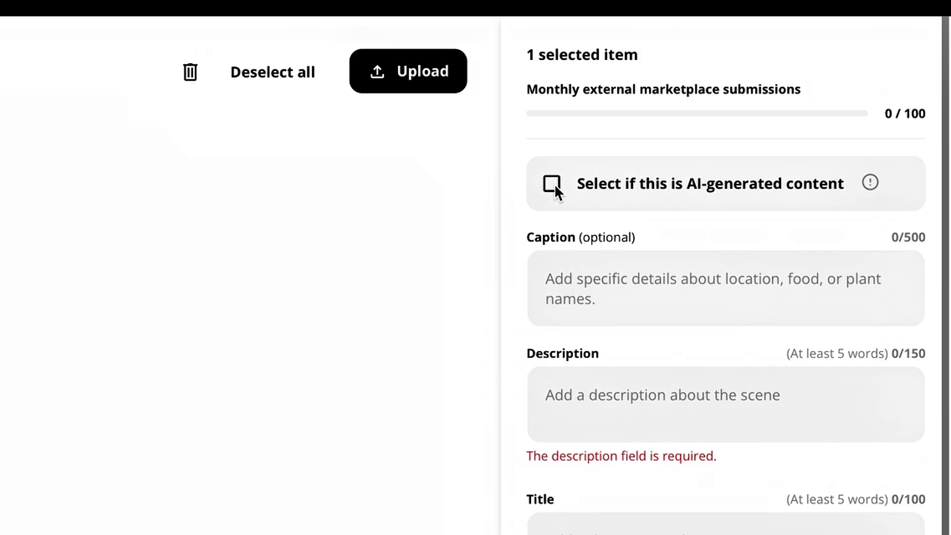
Step: Mark the sofa photo as AI-generated, choosing Other as the tool and entering Leonardo.AI
{"action": "left_click", "coordinate": [555, 186]}
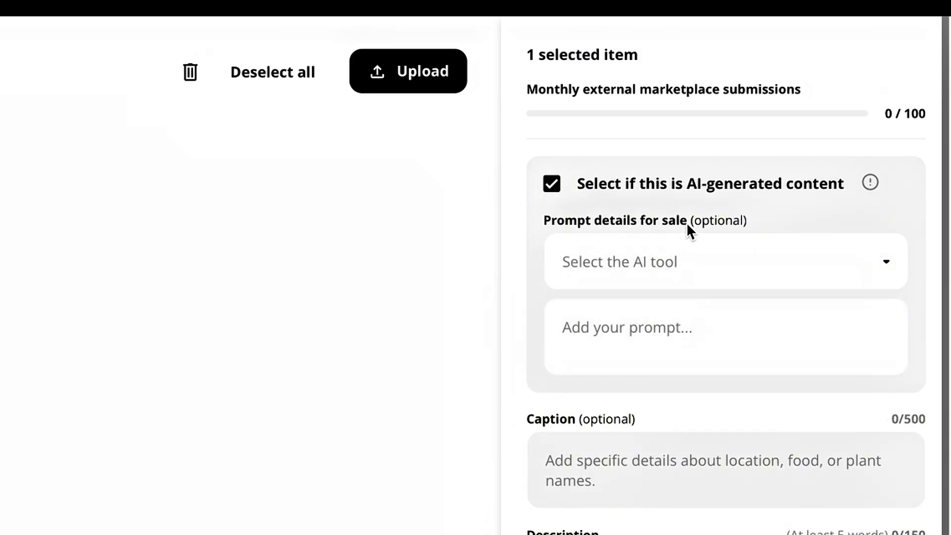
{"action": "left_click", "coordinate": [715, 262]}
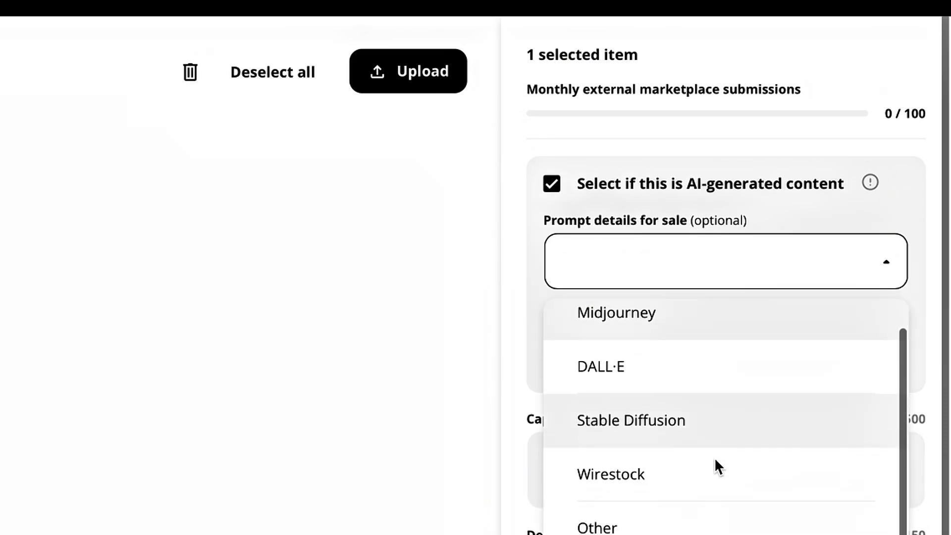
{"action": "left_click", "coordinate": [704, 527]}
{"action": "left_click", "coordinate": [678, 324]}
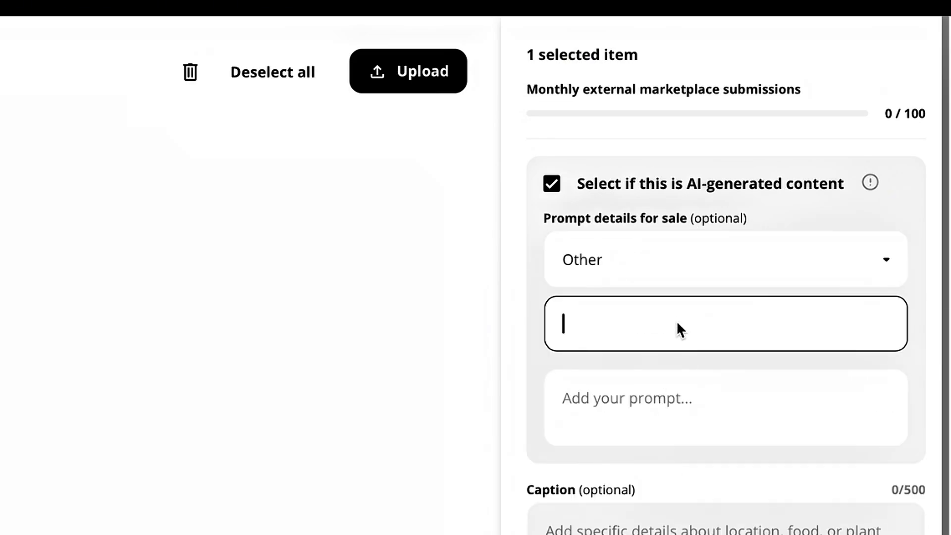
{"action": "type", "text": "Leonardo.AI"}
Step: Enter 'Add the prompt here' as prompt details, then clear both the prompt and tool name
{"action": "left_click", "coordinate": [634, 425]}
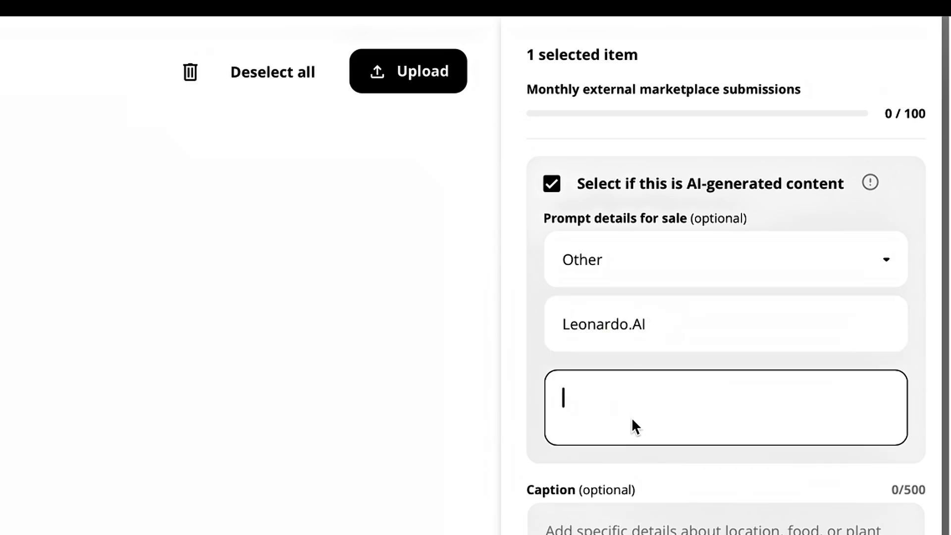
{"action": "type", "text": "Add the prompt "}
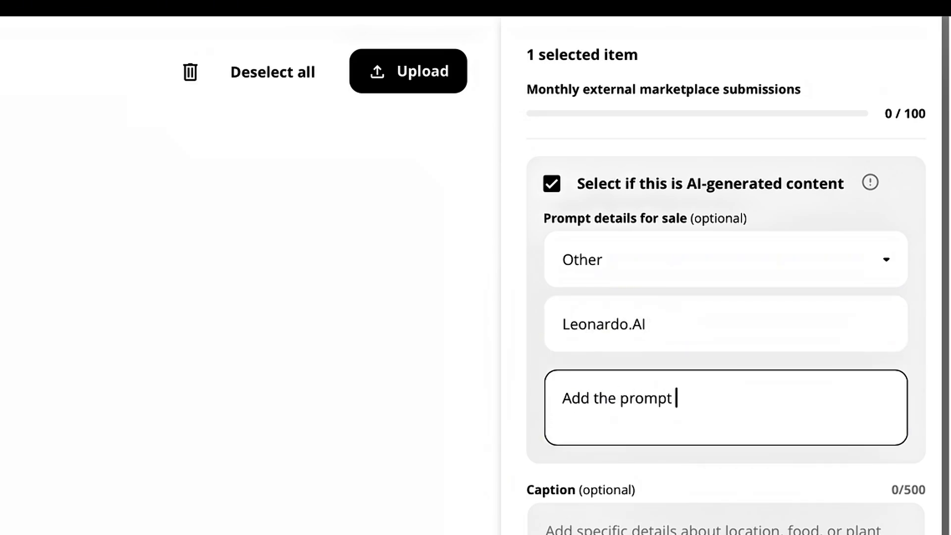
{"action": "type", "text": "here"}
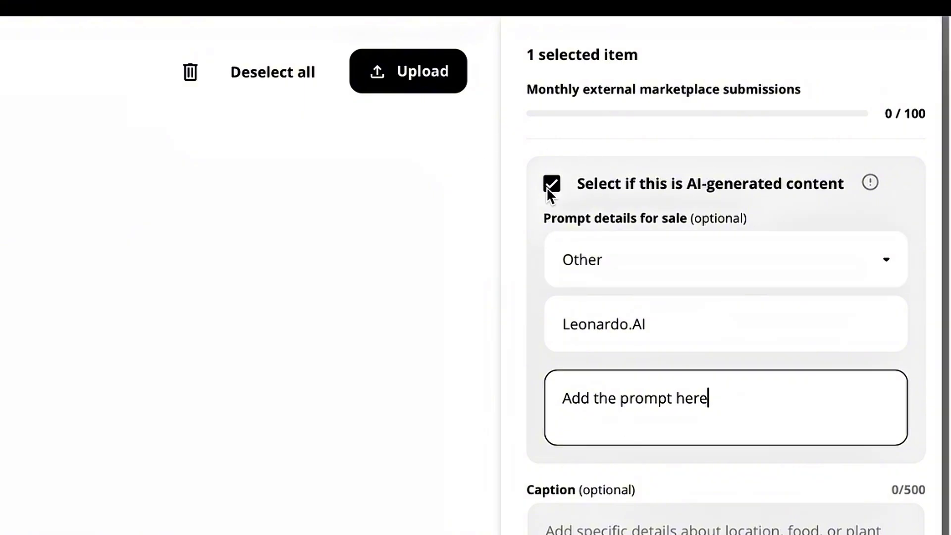
{"action": "left_click_drag", "start_coordinate": [716, 421], "coordinate": [512, 397]}
{"action": "key", "text": "BackSpace"}
{"action": "left_click", "coordinate": [722, 325]}
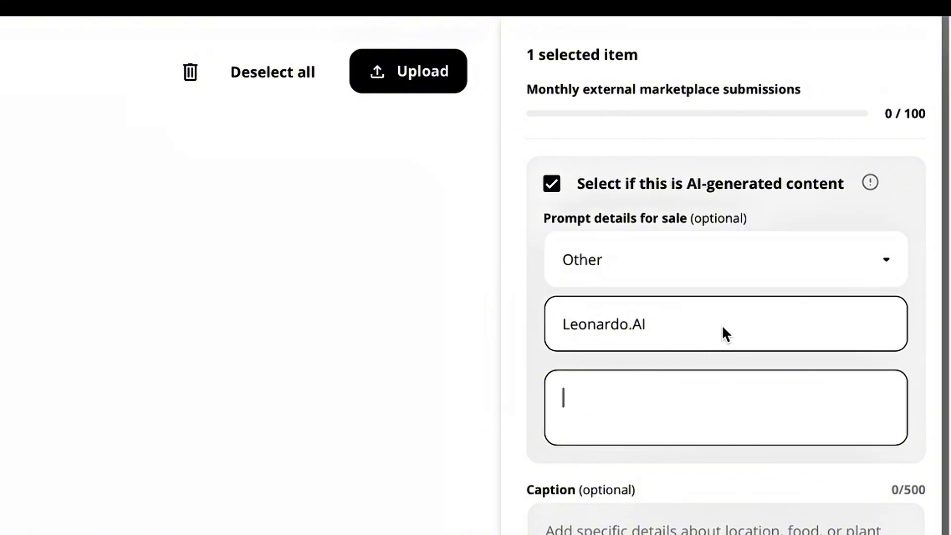
{"action": "left_click_drag", "start_coordinate": [726, 322], "coordinate": [332, 314]}
{"action": "key", "text": "BackSpace"}
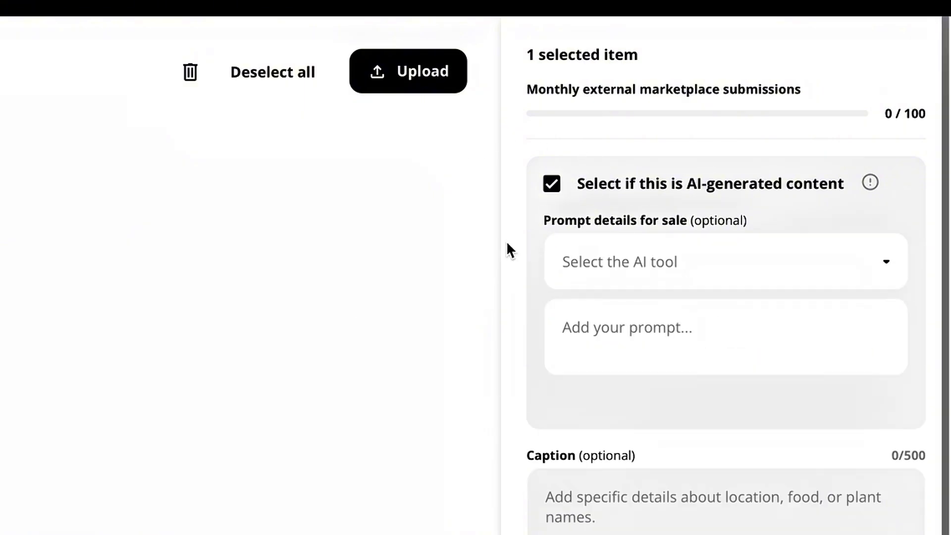
{"action": "scroll", "coordinate": [508, 465], "scroll_direction": "down", "scroll_amount": 1}
Step: Paste the copied caption into the caption field
{"action": "scroll", "coordinate": [510, 465], "scroll_direction": "down", "scroll_amount": 1}
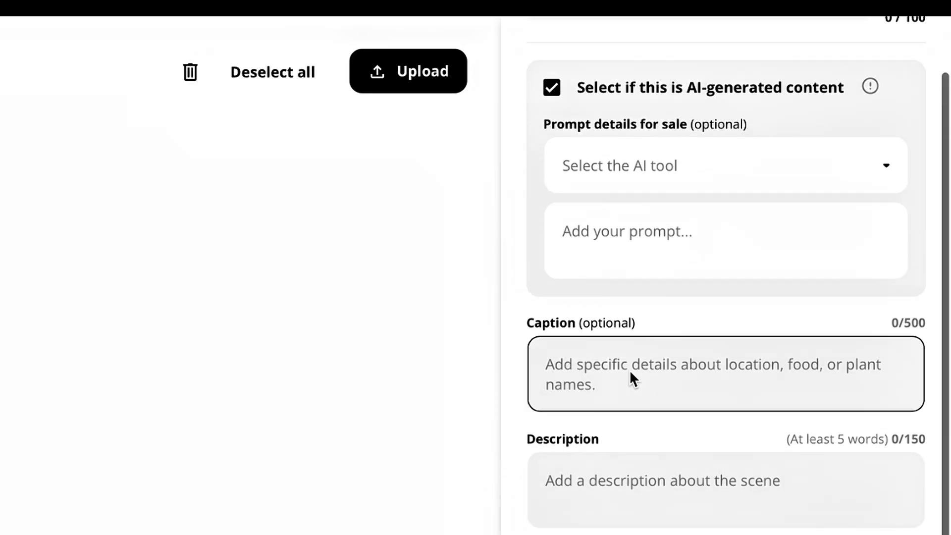
{"action": "left_click", "coordinate": [652, 379]}
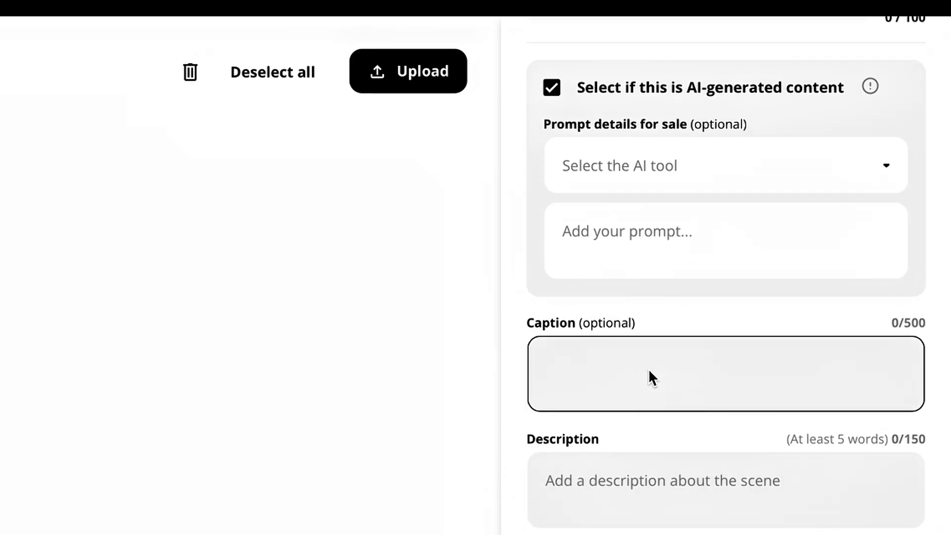
{"action": "key", "text": "ctrl+v"}
{"action": "scroll", "coordinate": [652, 379], "scroll_direction": "down", "scroll_amount": 3}
{"action": "scroll", "coordinate": [652, 378], "scroll_direction": "down", "scroll_amount": 2}
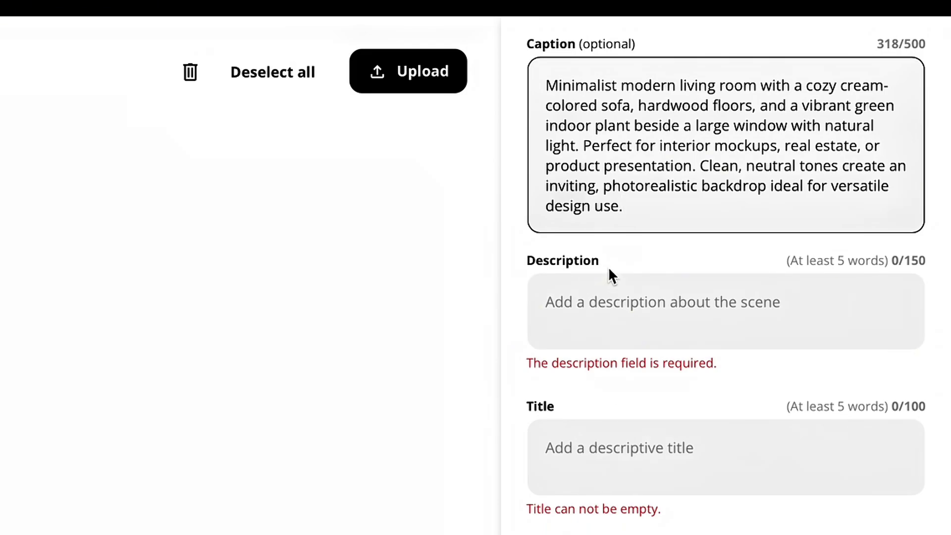
Step: Copy the ChatGPT description paragraph into the description field and remove the em dash after sunlight
{"action": "key", "text": "super+Tab"}
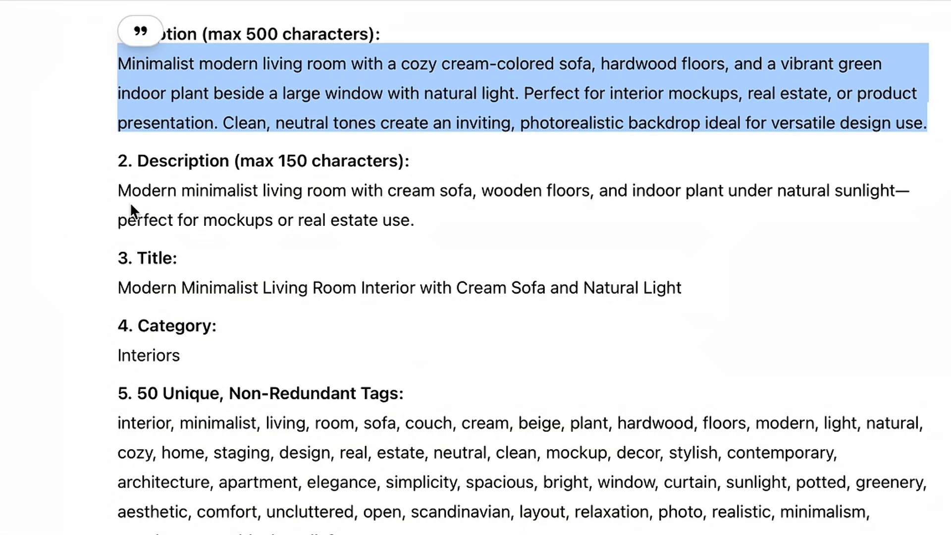
{"action": "left_click_drag", "start_coordinate": [113, 193], "coordinate": [426, 239]}
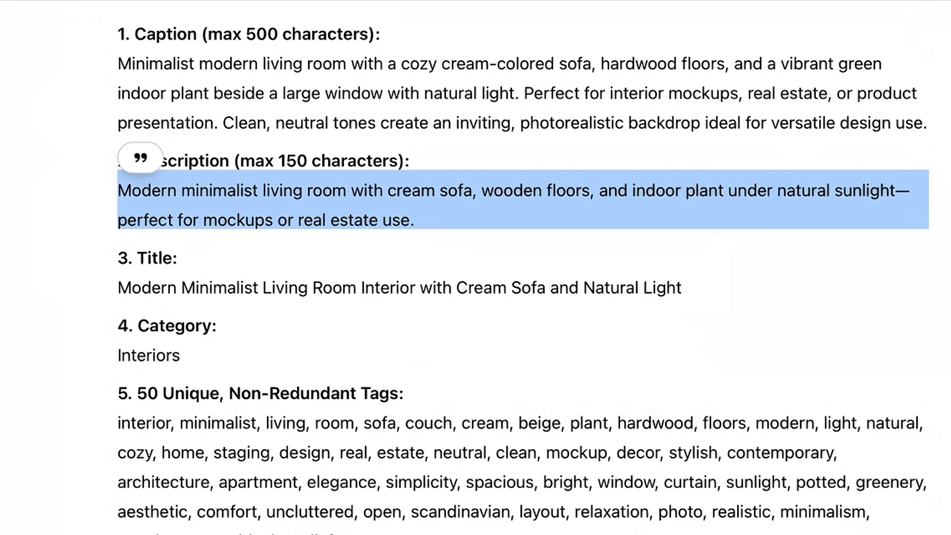
{"action": "key", "text": "super+c"}
{"action": "key", "text": "super+Tab"}
{"action": "left_click", "coordinate": [572, 293]}
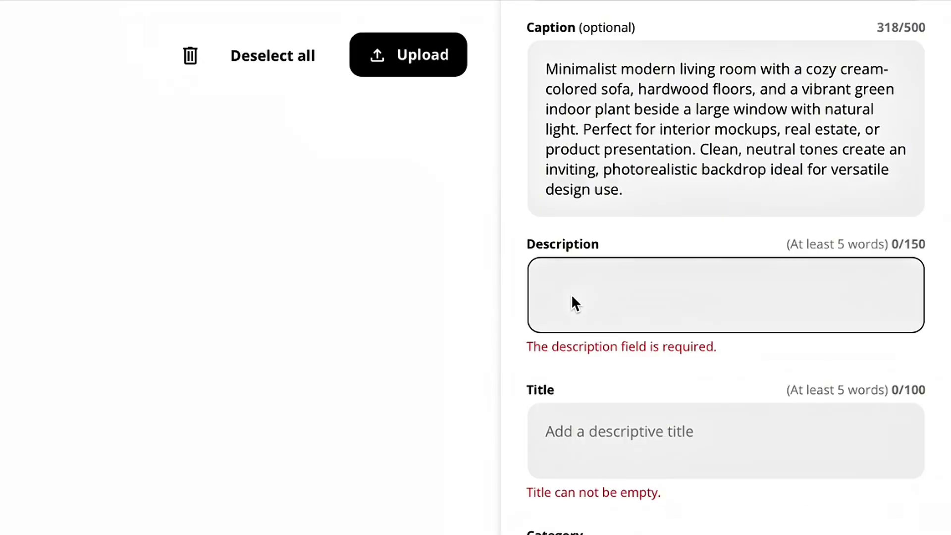
{"action": "key", "text": "super+v"}
{"action": "scroll", "coordinate": [571, 293], "scroll_direction": "down", "scroll_amount": 2}
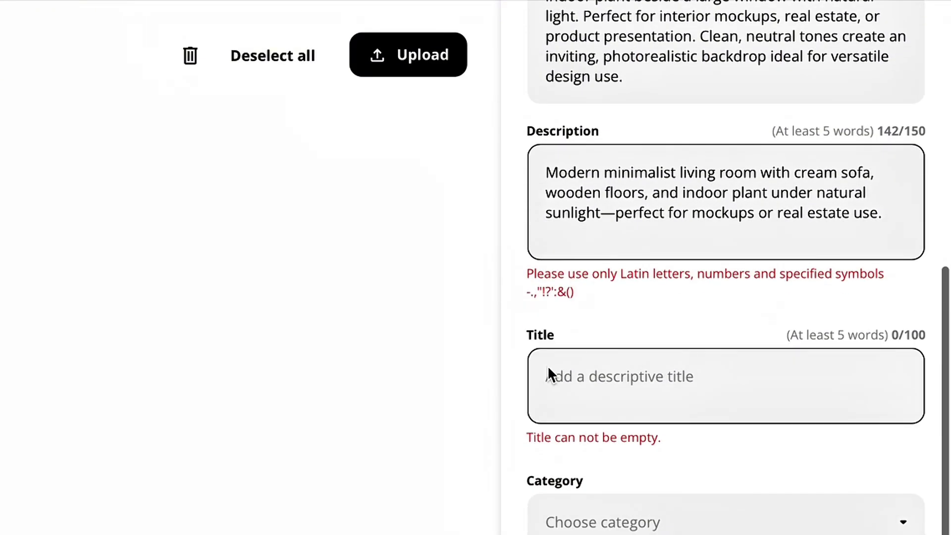
{"action": "scroll", "coordinate": [585, 356], "scroll_direction": "down", "scroll_amount": 1}
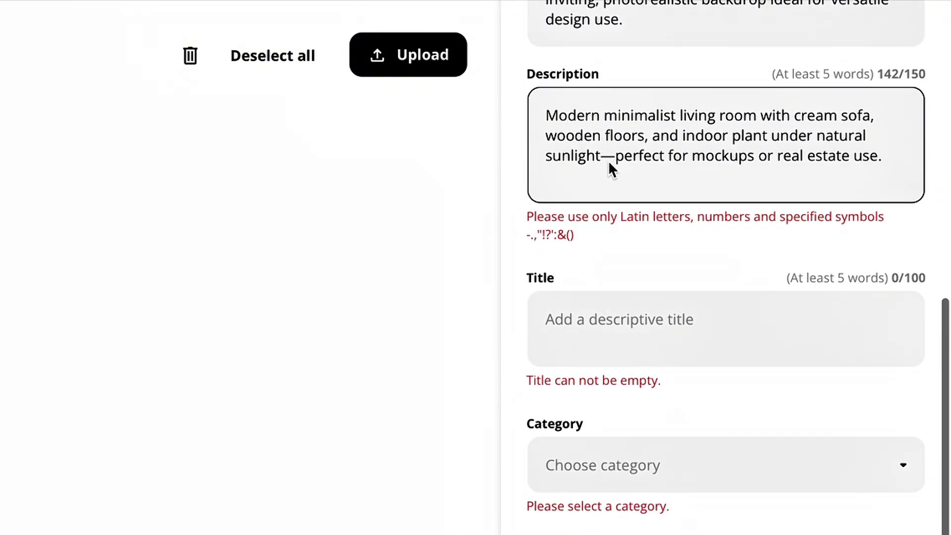
{"action": "key", "text": "BackSpace"}
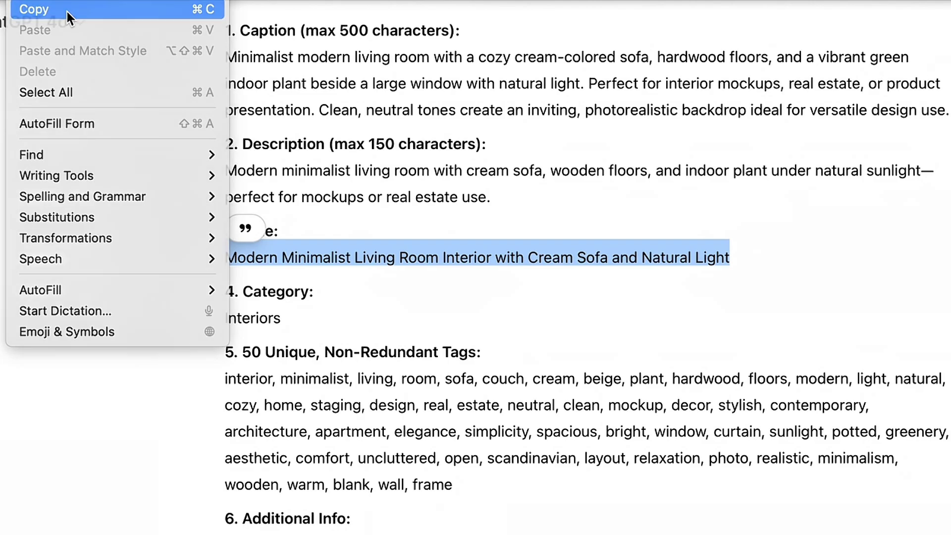
Step: Set the photo's category to Interiors and paste the generated keywords in as tags
{"action": "left_click", "coordinate": [67, 10]}
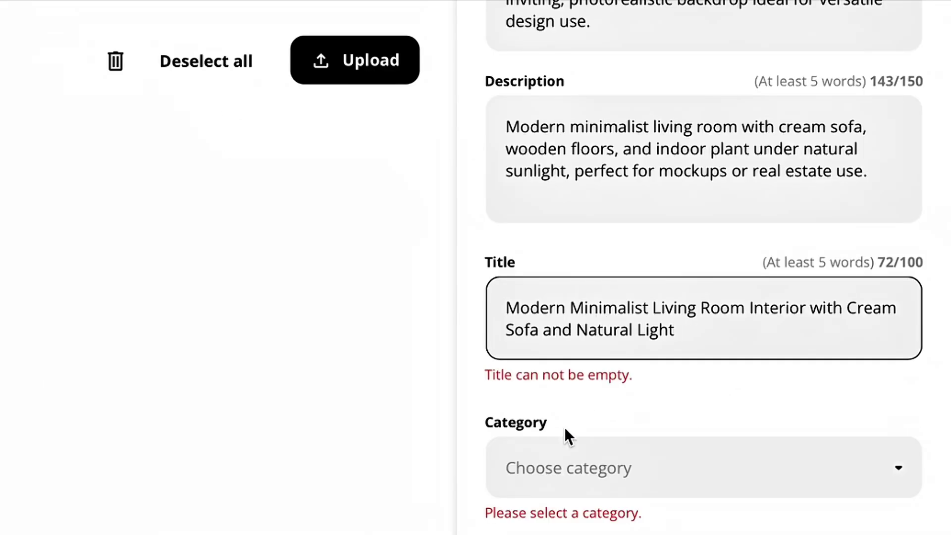
{"action": "left_click", "coordinate": [644, 448]}
{"action": "scroll", "coordinate": [727, 448], "scroll_direction": "down", "scroll_amount": 10}
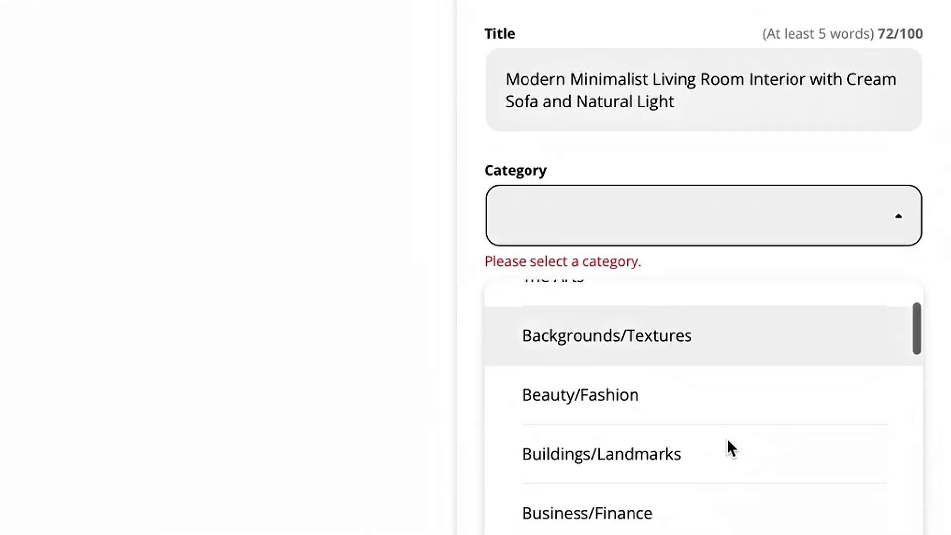
{"action": "left_click", "coordinate": [694, 485]}
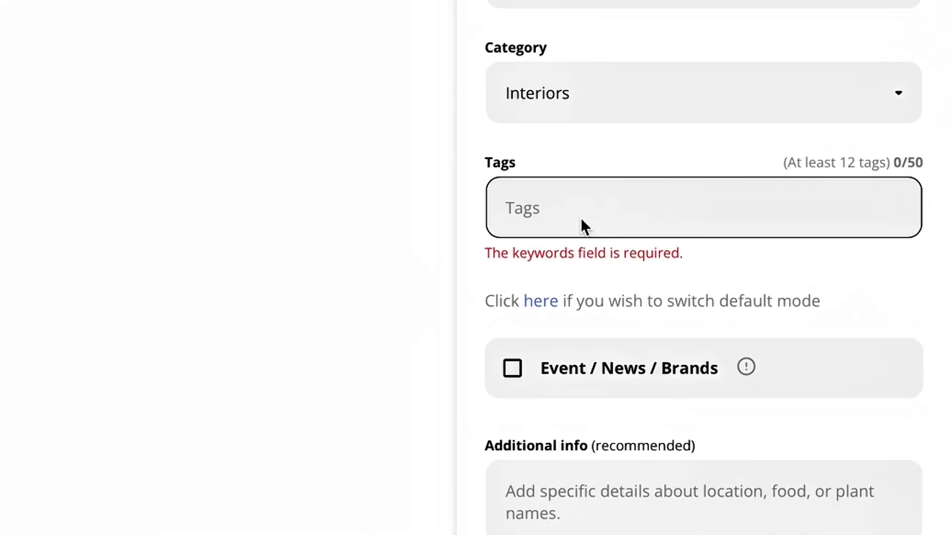
{"action": "left_click", "coordinate": [577, 214]}
{"action": "key", "text": "ctrl+v"}
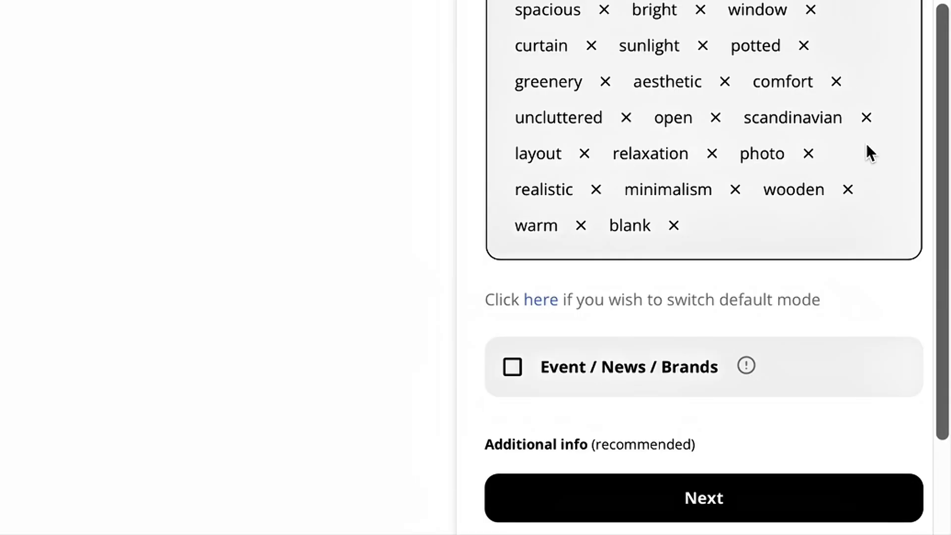
{"action": "scroll", "coordinate": [867, 153], "scroll_direction": "down", "scroll_amount": 5}
Step: Paste the generated room description into Additional info and delete the em dash after ambiance
{"action": "left_click", "coordinate": [667, 291]}
{"action": "key", "text": "ctrl+v"}
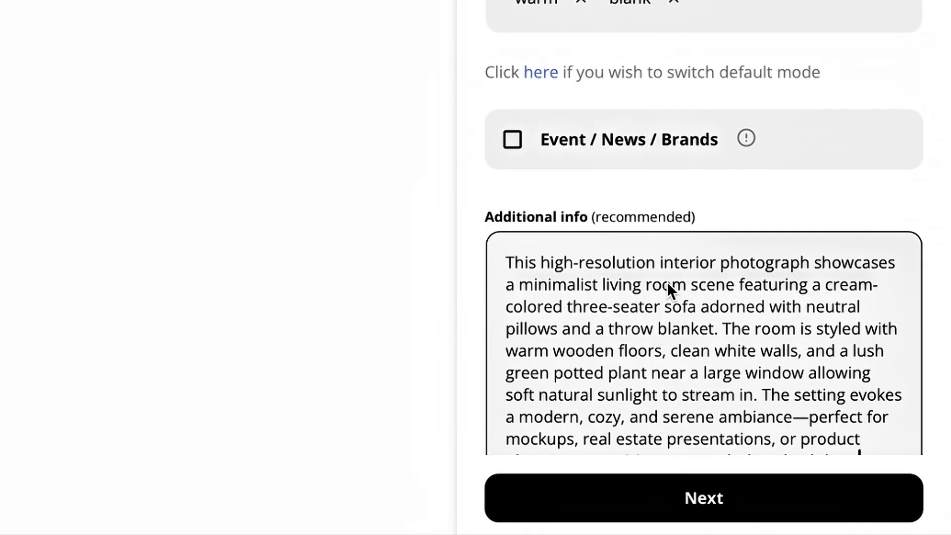
{"action": "scroll", "coordinate": [668, 281], "scroll_direction": "down", "scroll_amount": 3}
{"action": "left_click", "coordinate": [809, 245]}
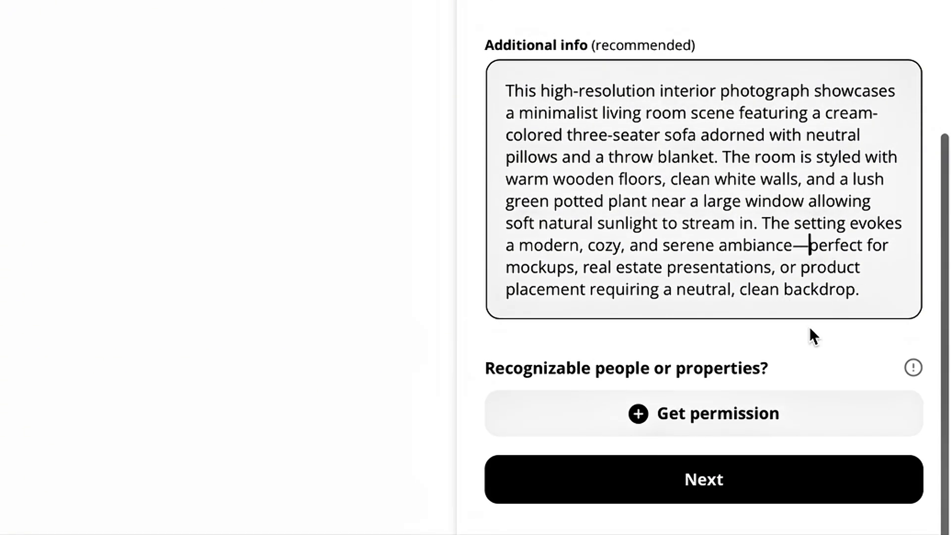
{"action": "key", "text": "BackSpace"}
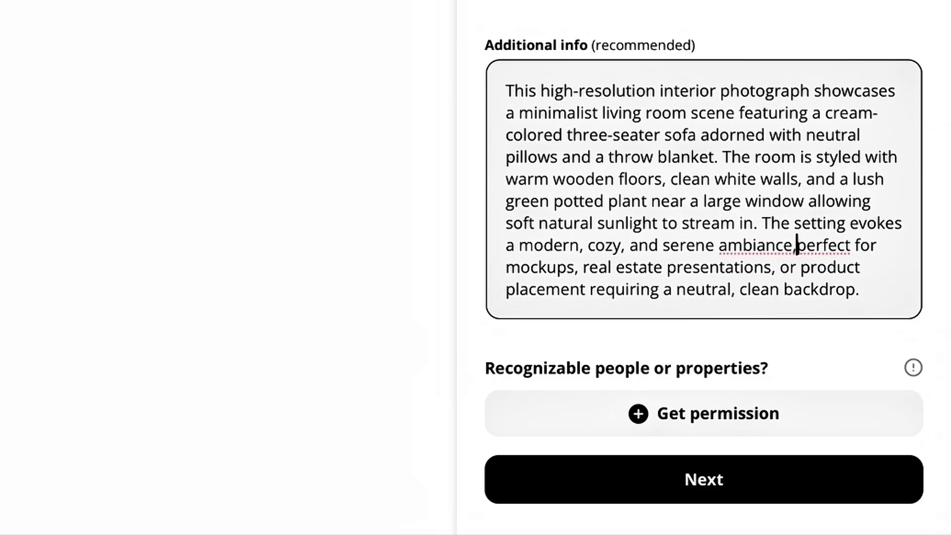
Step: Add a comma, then submit the sofa photo to Wirestock only, excluding external marketplaces
{"action": "type", "text": ","}
{"action": "left_click", "coordinate": [839, 498]}
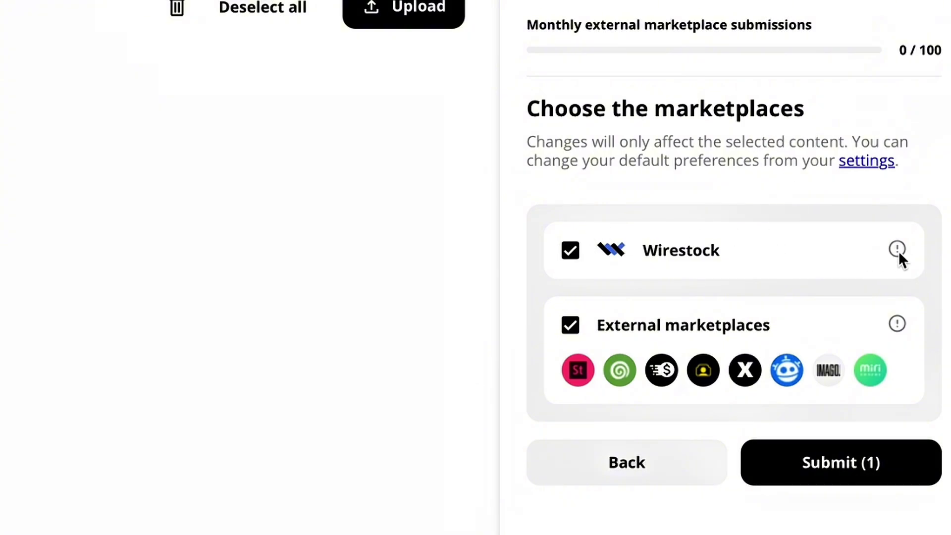
{"action": "mouse_move", "coordinate": [904, 253]}
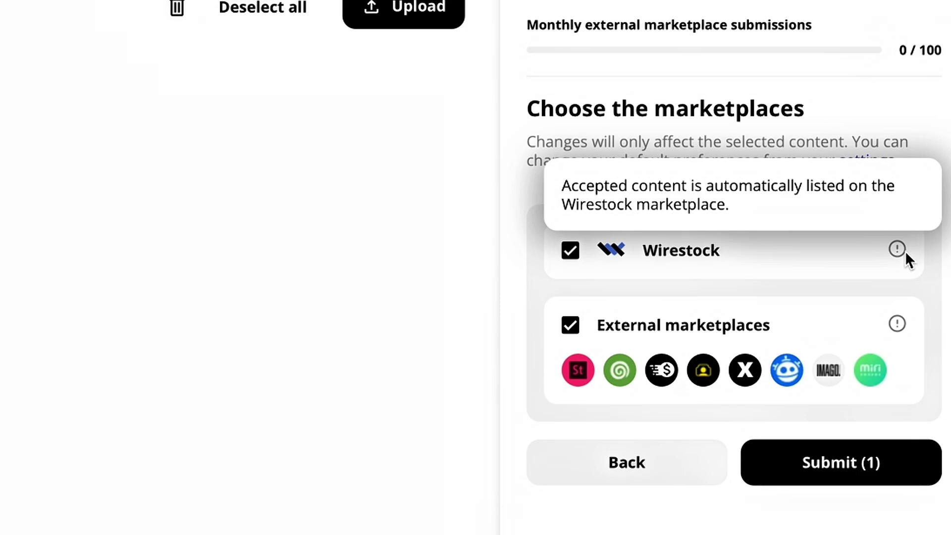
{"action": "left_click", "coordinate": [570, 253]}
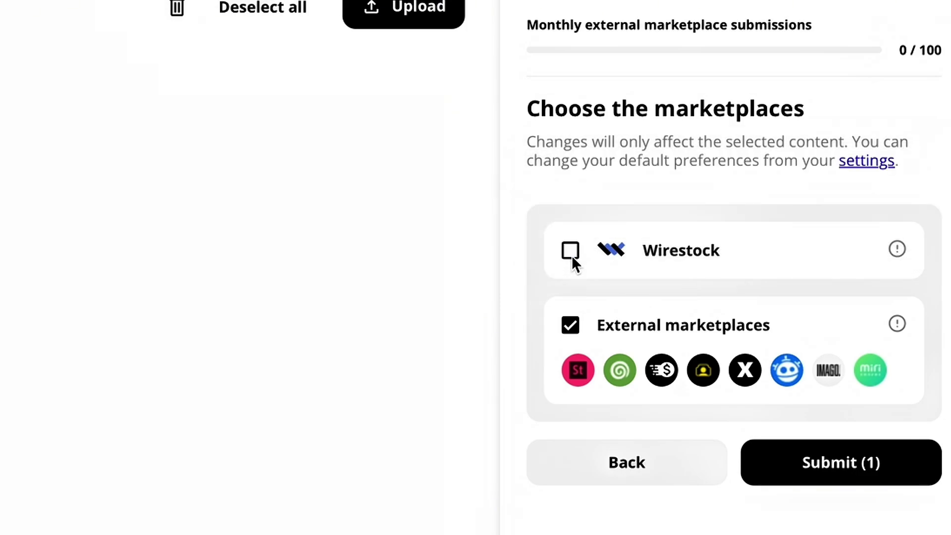
{"action": "mouse_move", "coordinate": [909, 337]}
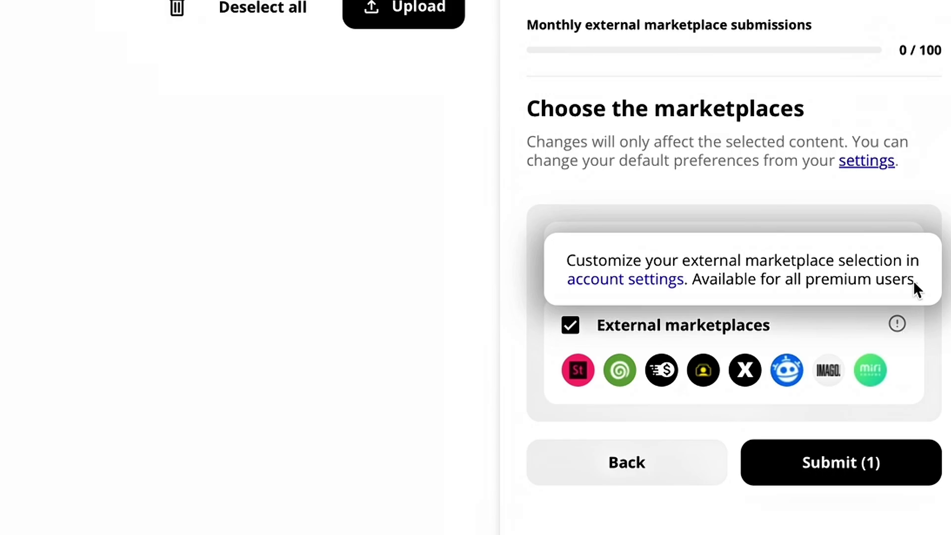
{"action": "left_click", "coordinate": [575, 323]}
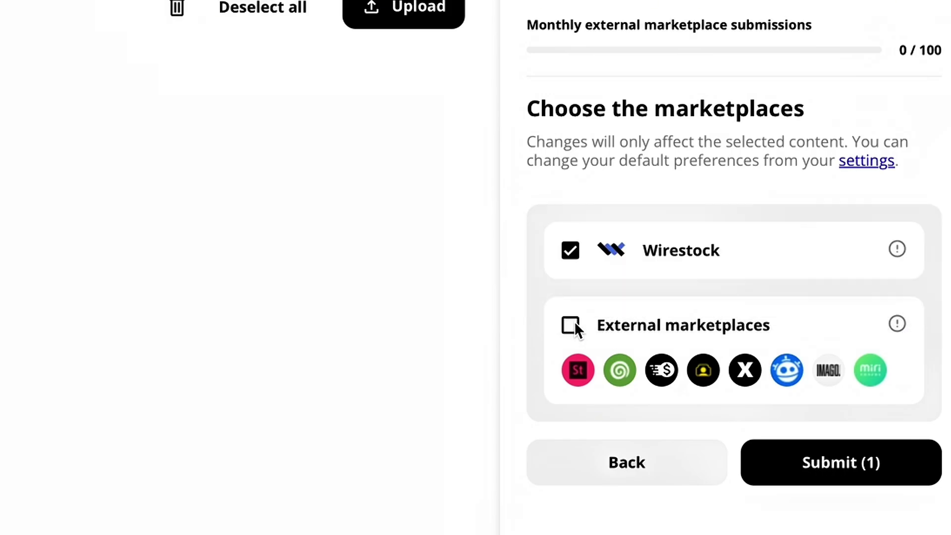
{"action": "left_click", "coordinate": [897, 468]}
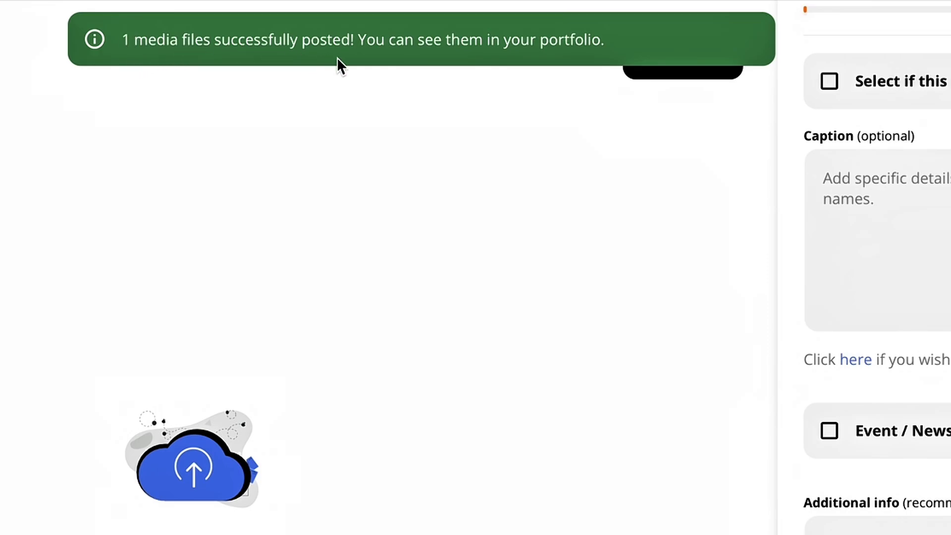
Step: Open the posted sofa photo's media page, expand Post details, and scroll through its license list
{"action": "left_click", "coordinate": [583, 45]}
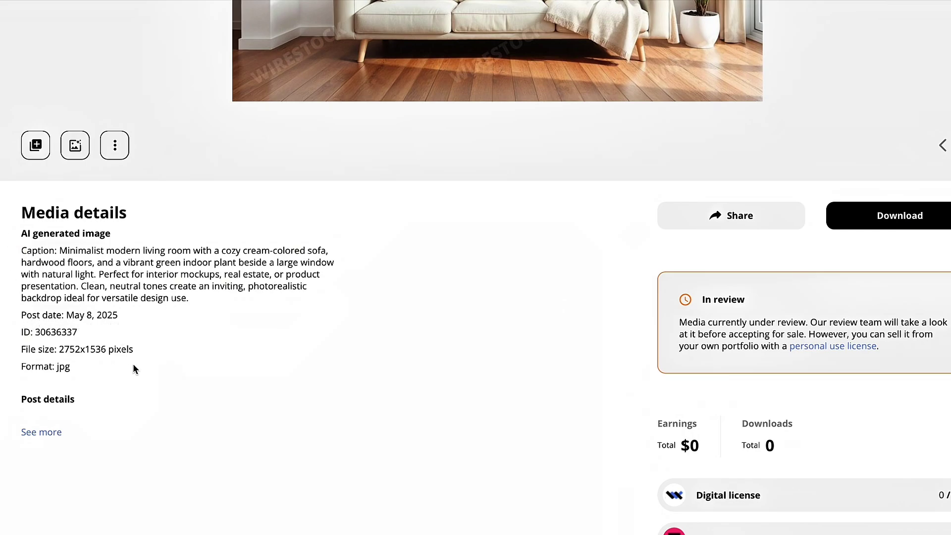
{"action": "scroll", "coordinate": [78, 400], "scroll_direction": "down", "scroll_amount": 1}
{"action": "left_click", "coordinate": [50, 370]}
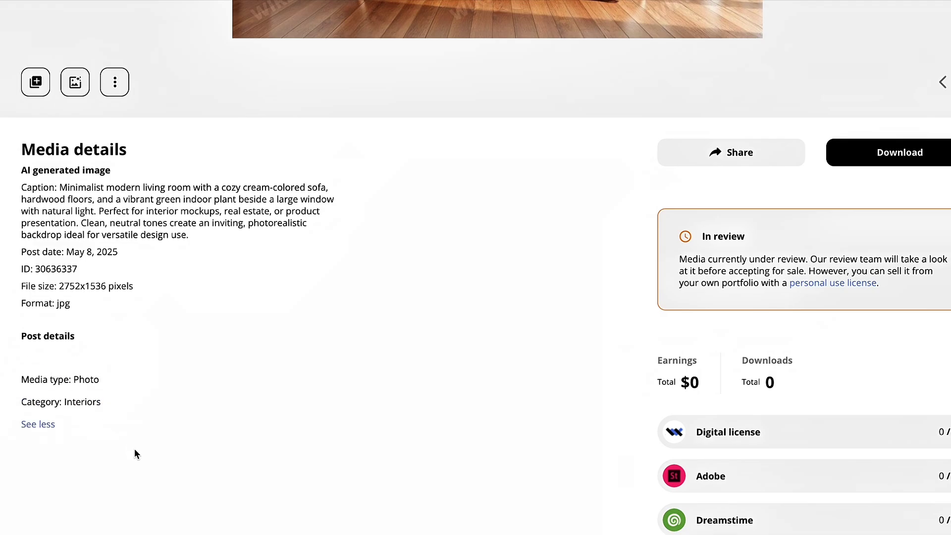
{"action": "scroll", "coordinate": [134, 446], "scroll_direction": "down", "scroll_amount": 1}
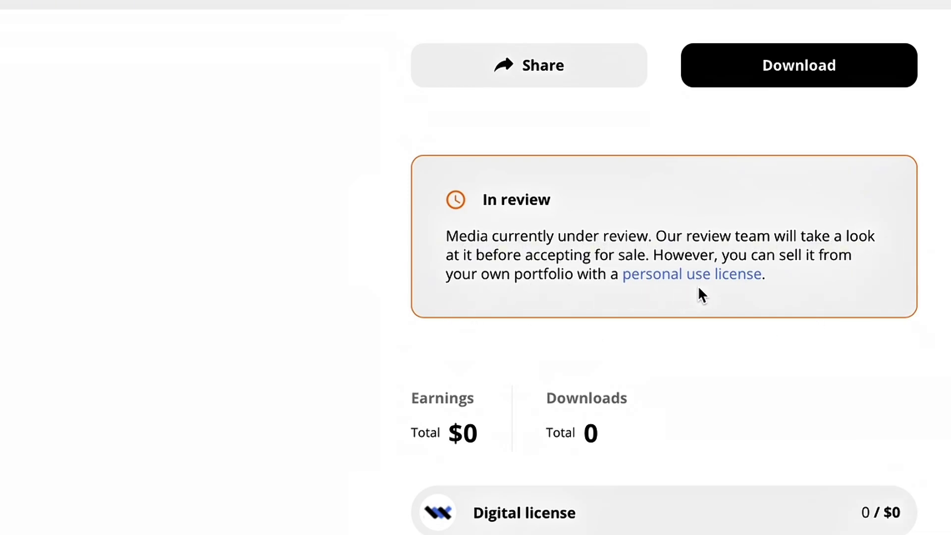
{"action": "scroll", "coordinate": [766, 433], "scroll_direction": "down", "scroll_amount": 1}
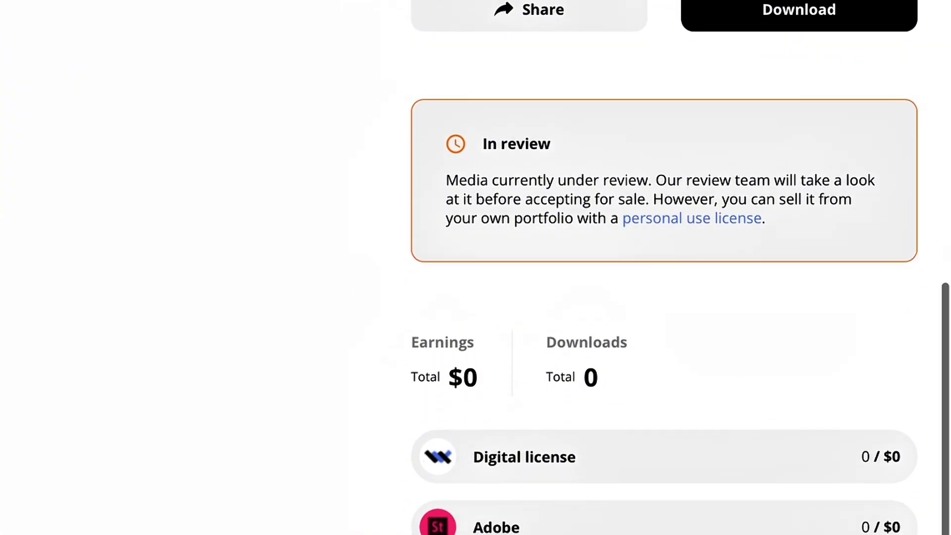
{"action": "scroll", "coordinate": [697, 282], "scroll_direction": "down", "scroll_amount": 7}
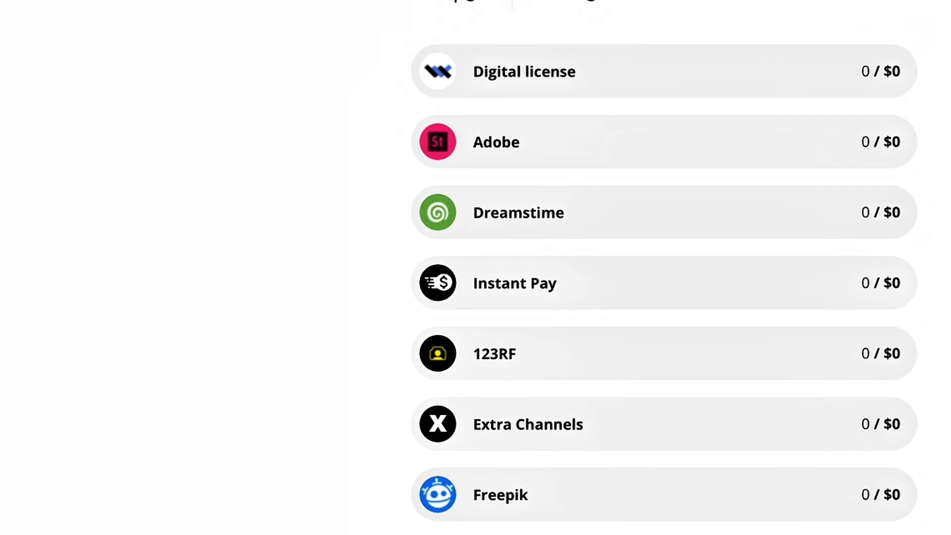
{"action": "scroll", "coordinate": [476, 268], "scroll_direction": "up", "scroll_amount": 13}
{"action": "scroll", "coordinate": [289, 268], "scroll_direction": "up", "scroll_amount": 4}
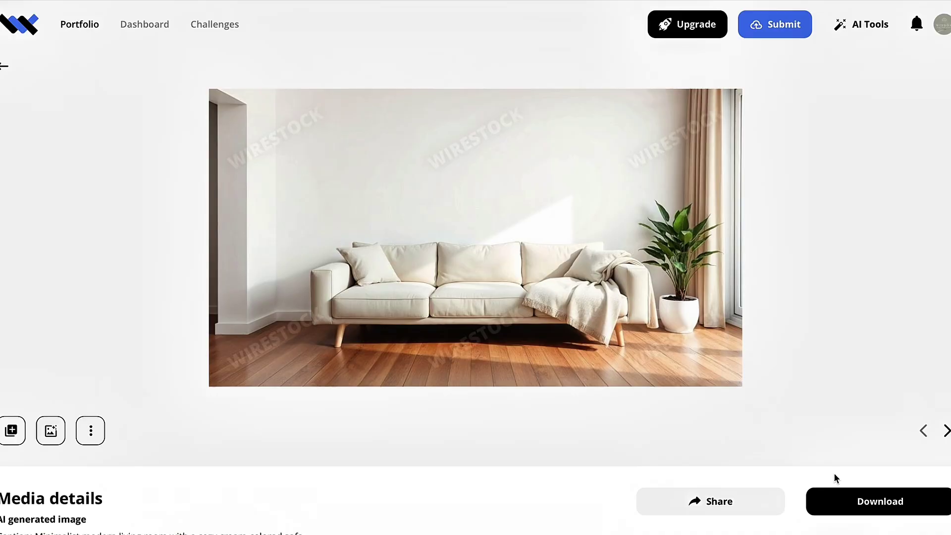
Step: Open the Dashboard and review the monthly earnings bars and the Earnings by source and content sections
{"action": "left_click", "coordinate": [143, 24]}
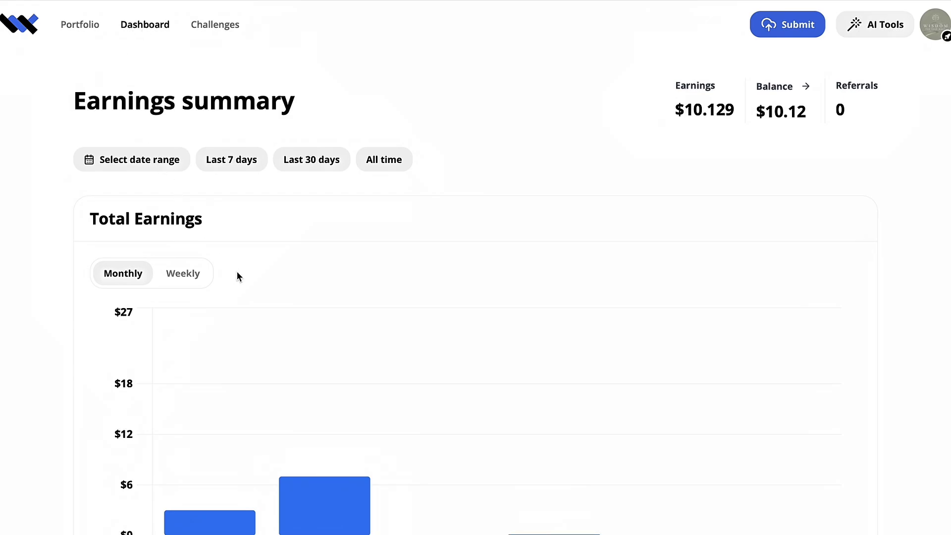
{"action": "scroll", "coordinate": [237, 273], "scroll_direction": "down", "scroll_amount": 1}
{"action": "mouse_move", "coordinate": [212, 406]}
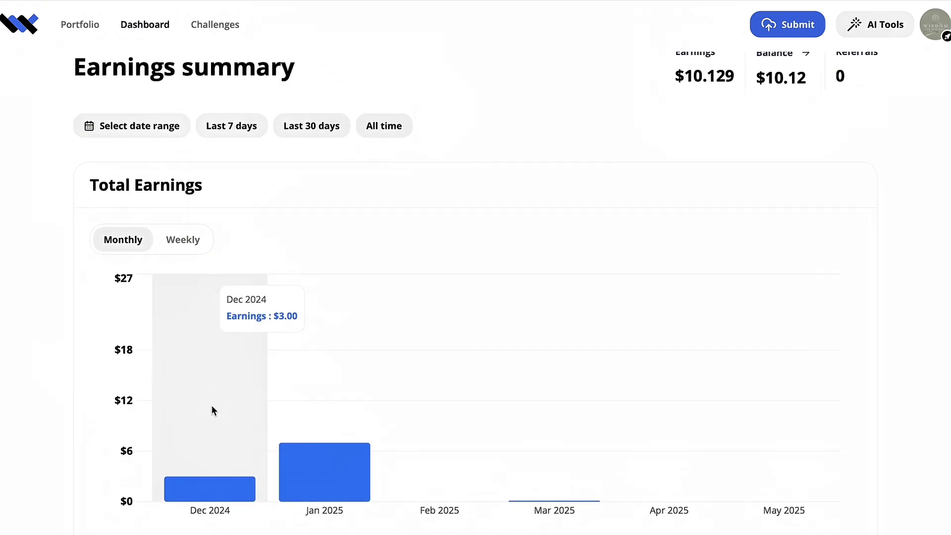
{"action": "mouse_move", "coordinate": [332, 444]}
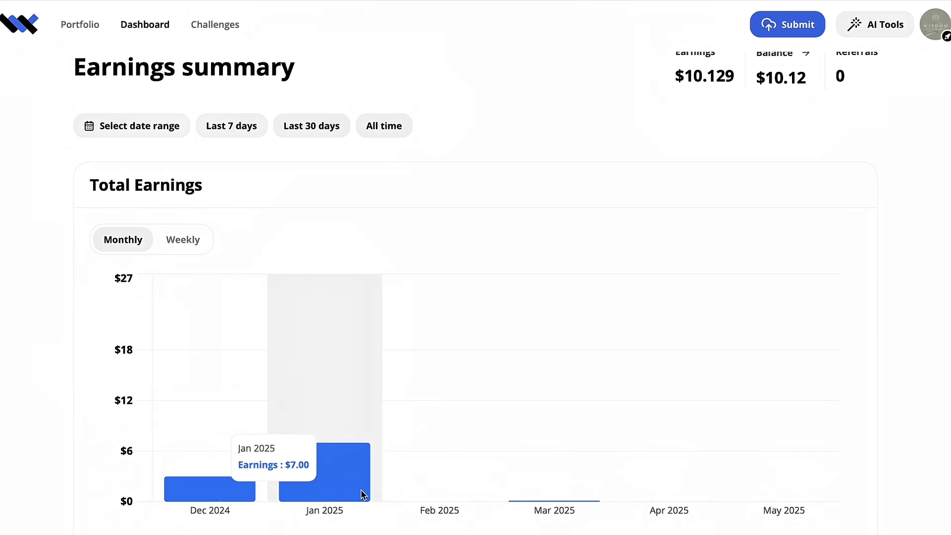
{"action": "mouse_move", "coordinate": [403, 495]}
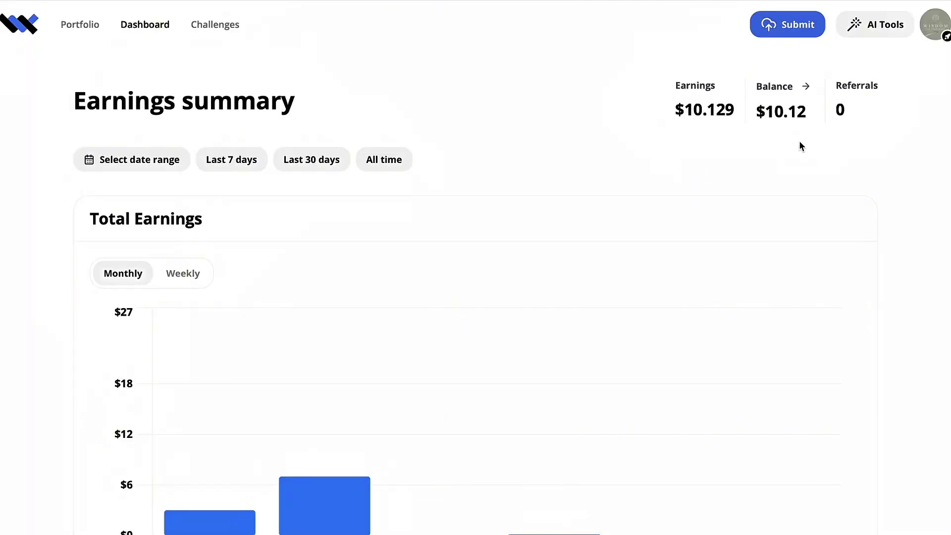
{"action": "scroll", "coordinate": [801, 147], "scroll_direction": "down", "scroll_amount": 10}
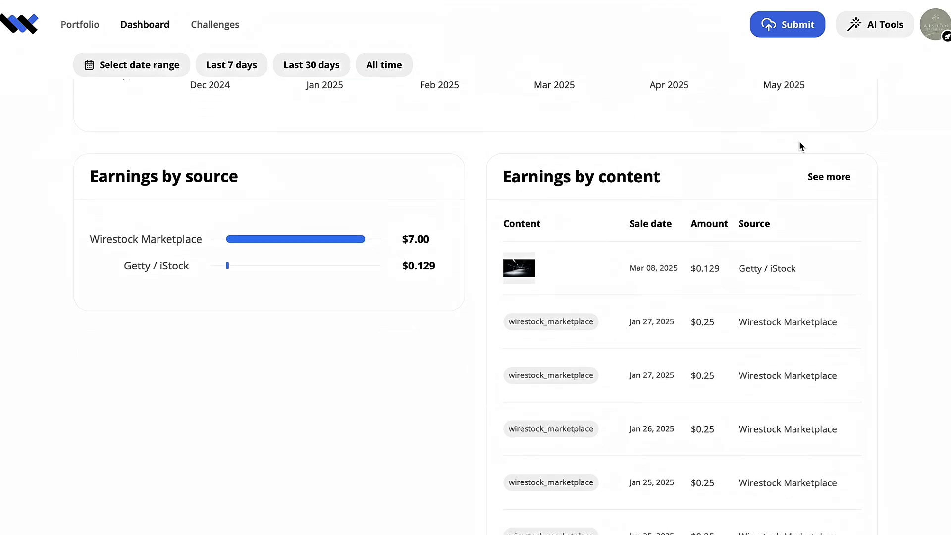
{"action": "scroll", "coordinate": [801, 144], "scroll_direction": "down", "scroll_amount": 1}
{"action": "scroll", "coordinate": [826, 240], "scroll_direction": "down", "scroll_amount": 2}
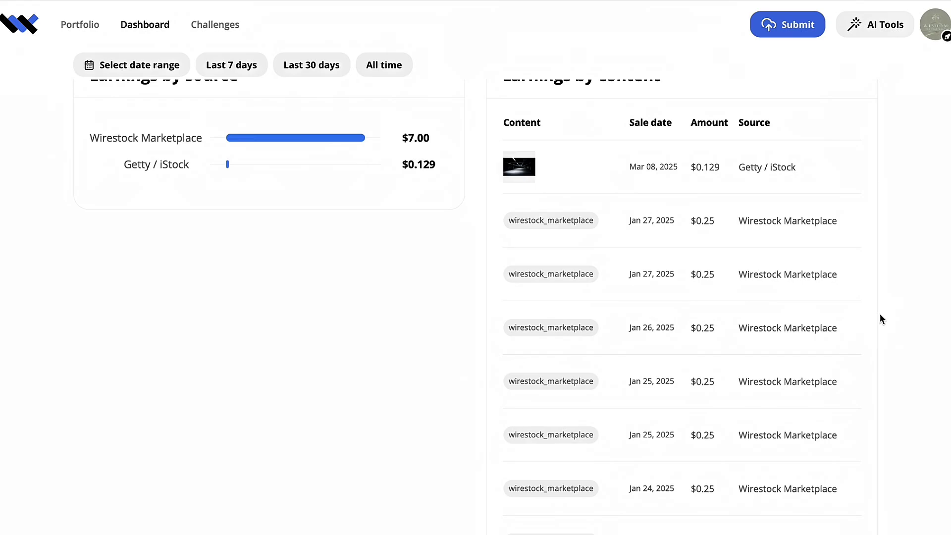
{"action": "scroll", "coordinate": [312, 180], "scroll_direction": "up", "scroll_amount": 1}
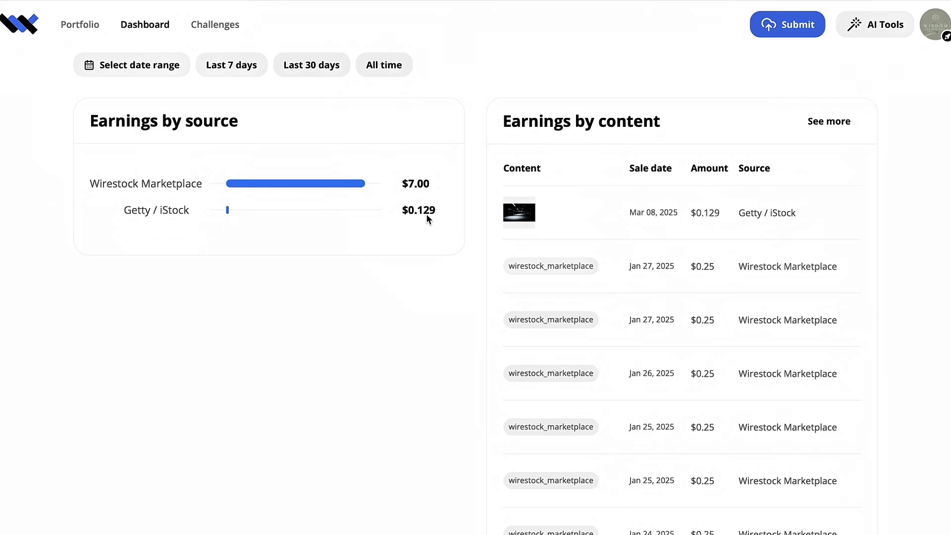
{"action": "scroll", "coordinate": [438, 380], "scroll_direction": "down", "scroll_amount": 4}
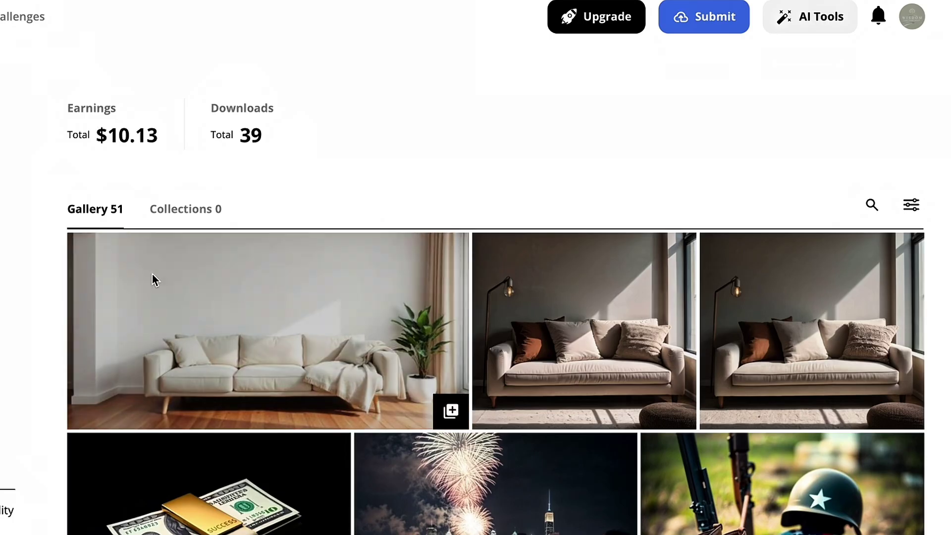
Step: Scroll through the portfolio gallery of couch and memorial images
{"action": "mouse_move", "coordinate": [326, 336]}
{"action": "scroll", "coordinate": [152, 266], "scroll_direction": "down", "scroll_amount": 1}
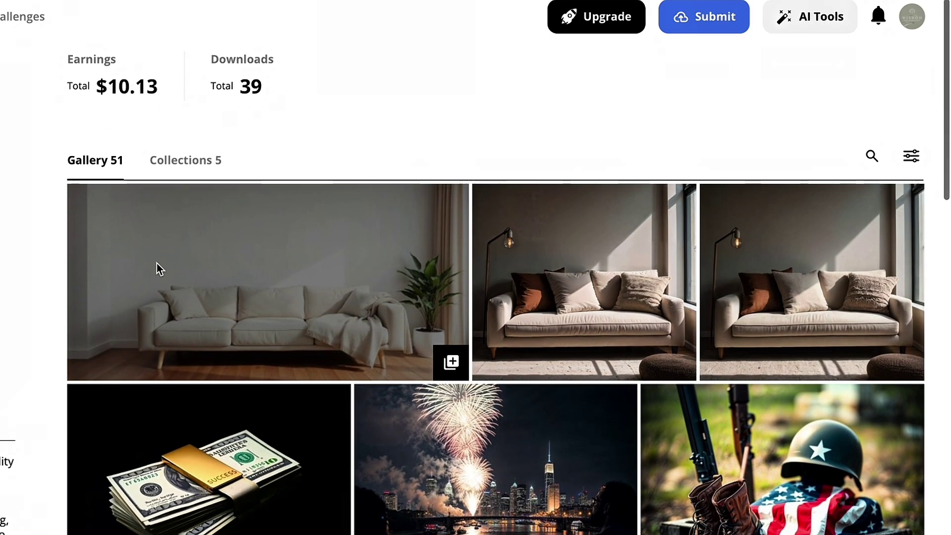
{"action": "scroll", "coordinate": [927, 347], "scroll_direction": "down", "scroll_amount": 1}
{"action": "scroll", "coordinate": [927, 346], "scroll_direction": "down", "scroll_amount": 8}
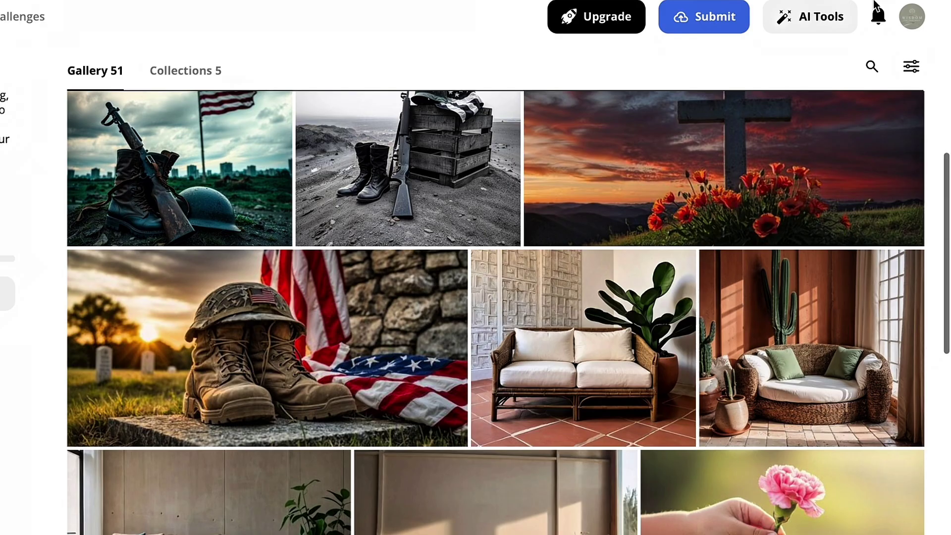